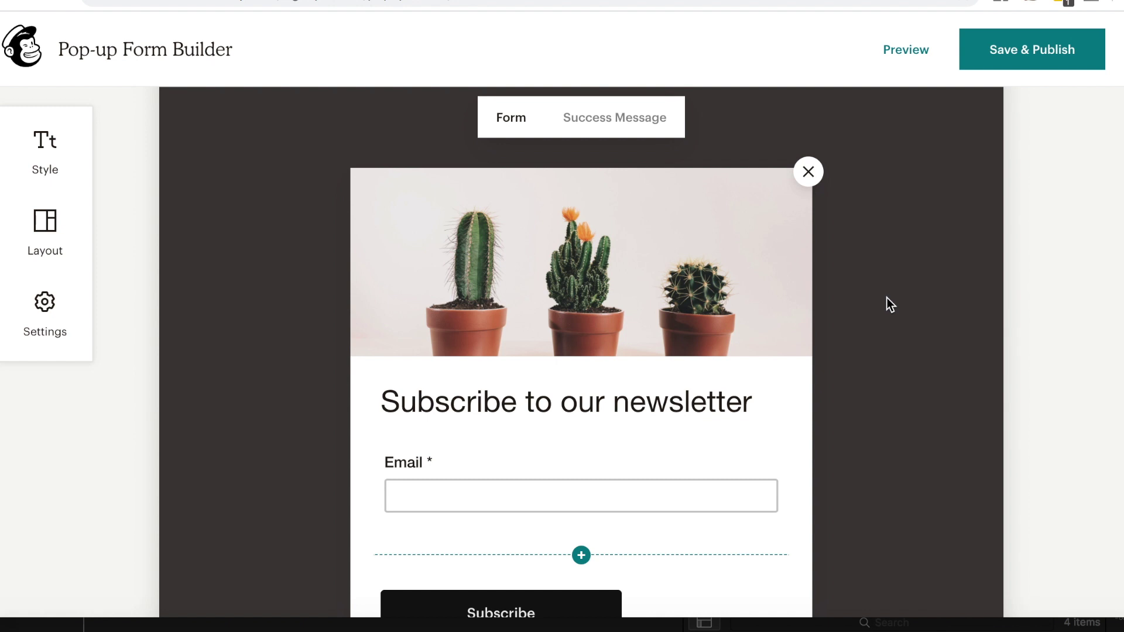
Step: Scroll the demo store and fill in the plant-tips popup's email and name fields
scroll(887, 298, "down", 2)
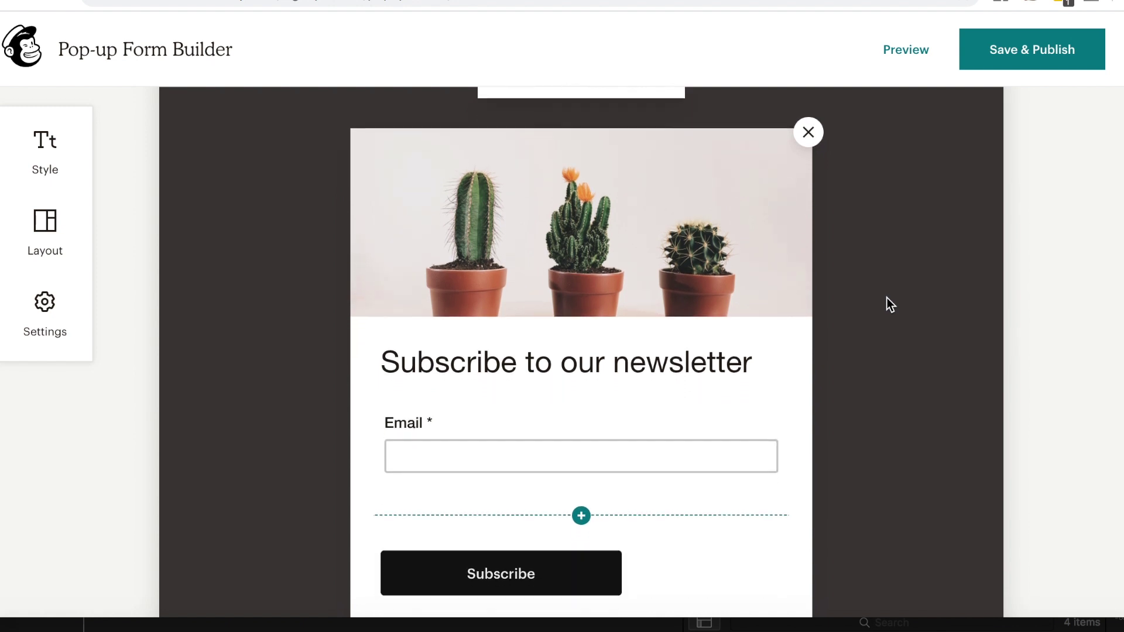
scroll(887, 297, "down", 2)
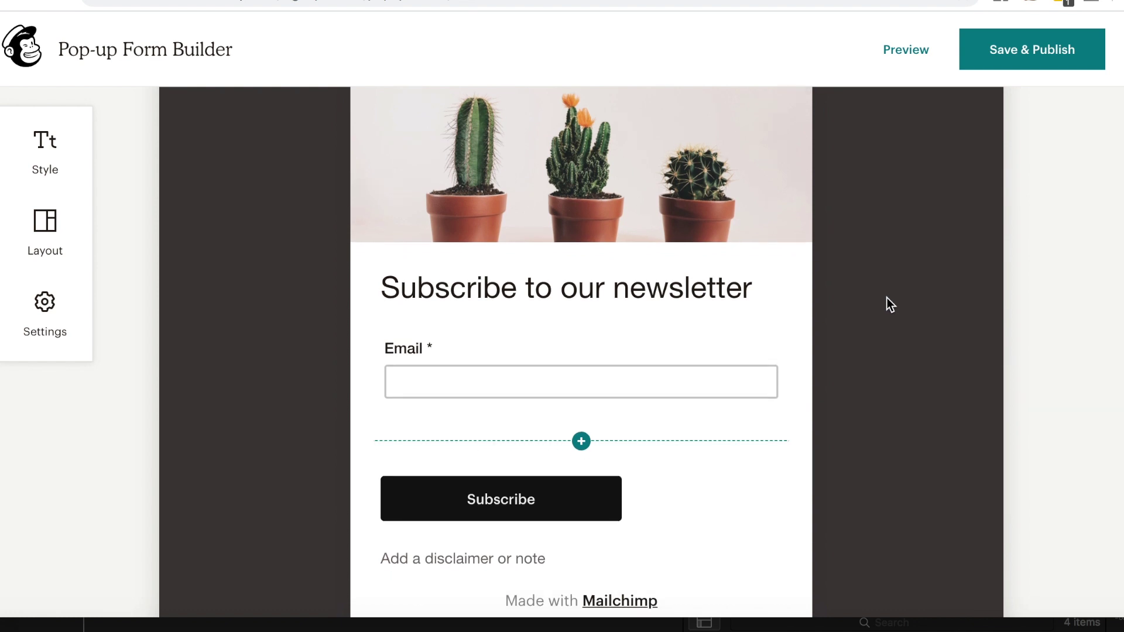
scroll(890, 305, "down", 1)
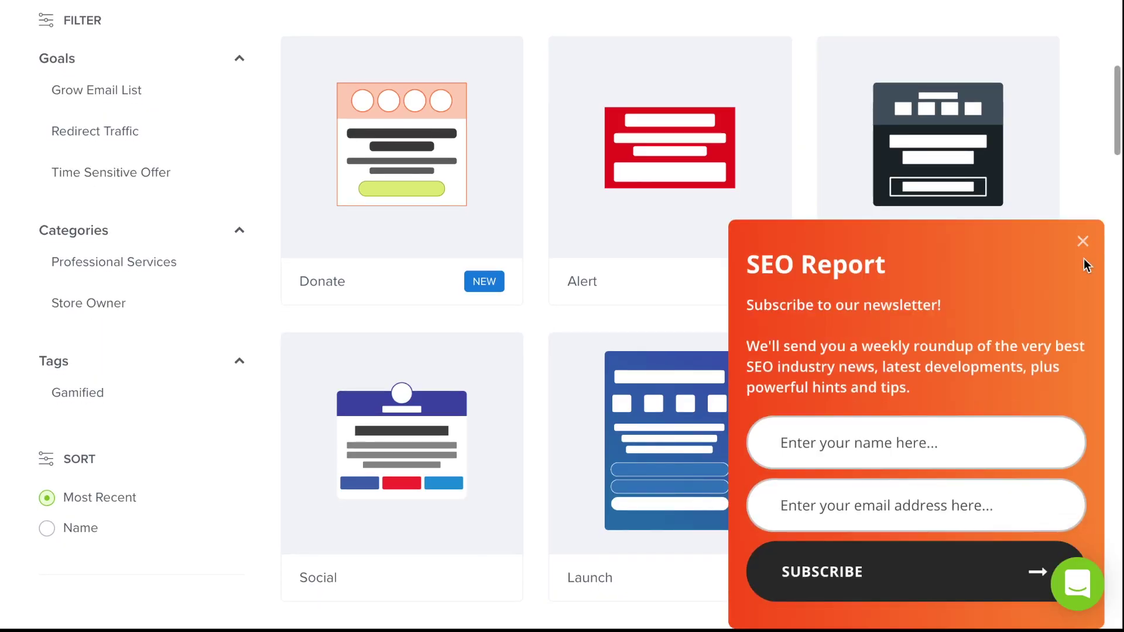
type("mai")
type("l@exampl")
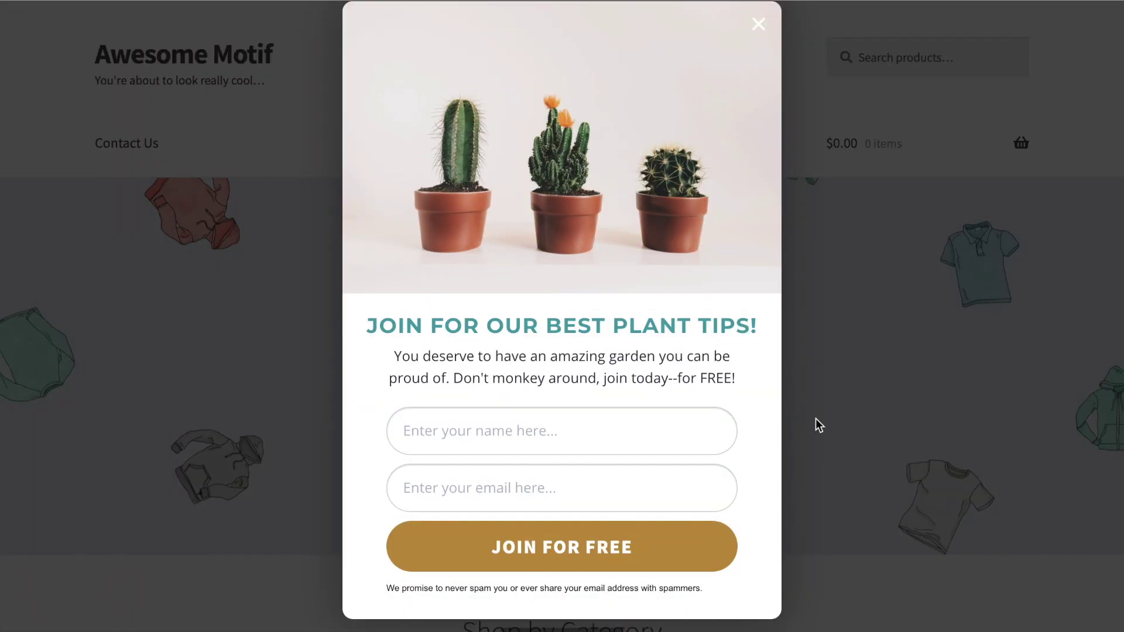
left_click(627, 438)
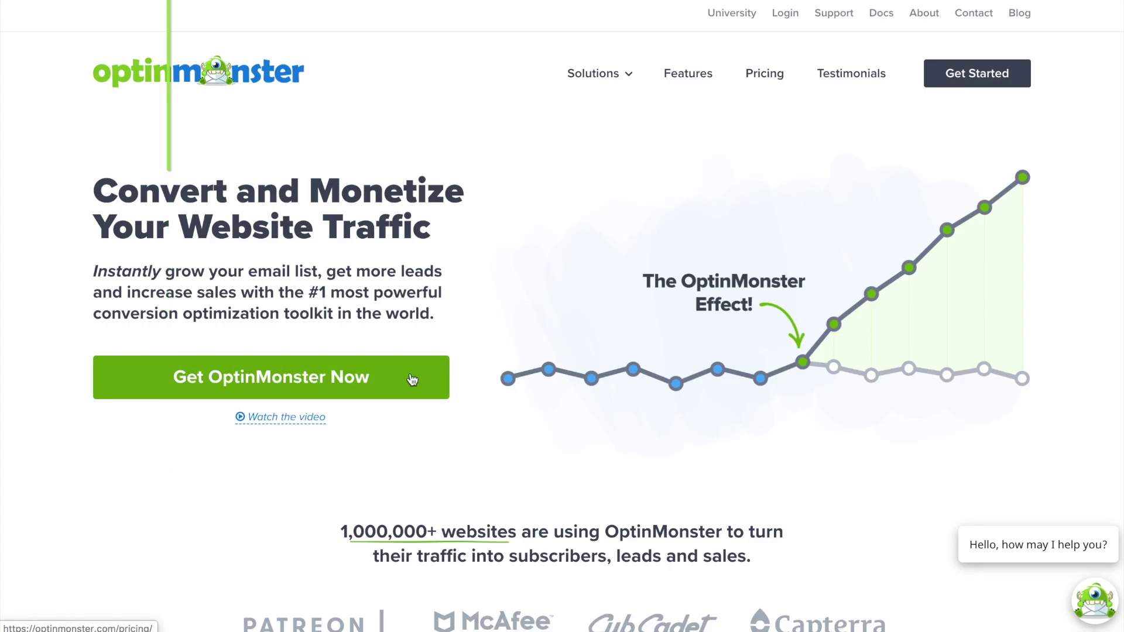
Step: Start a new popup campaign based on the Entice template
left_click(412, 381)
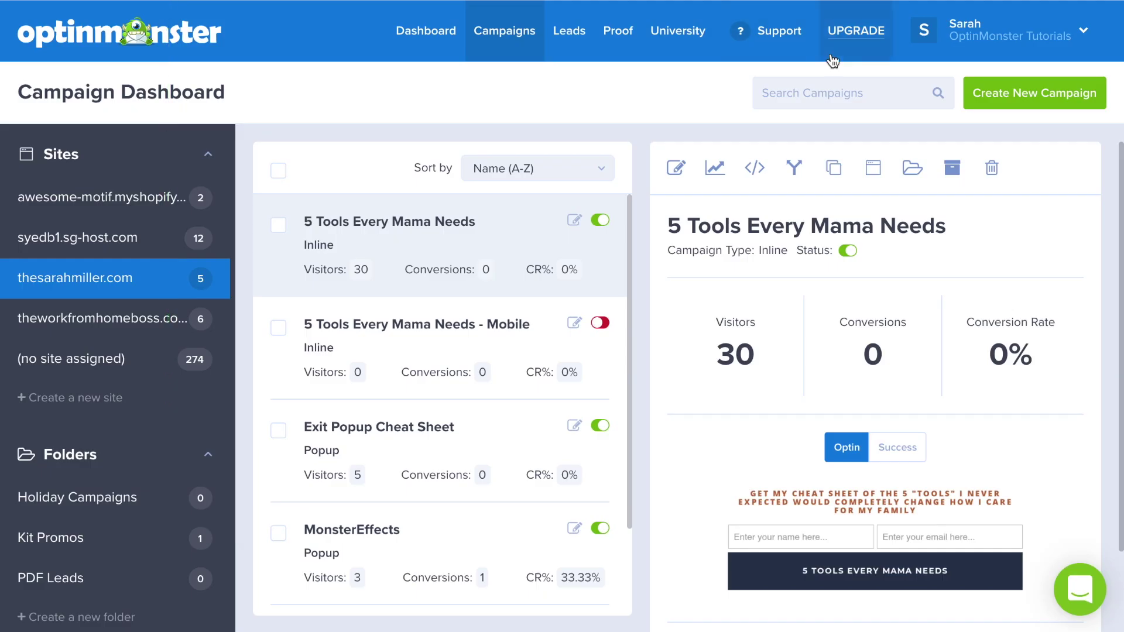
left_click(981, 101)
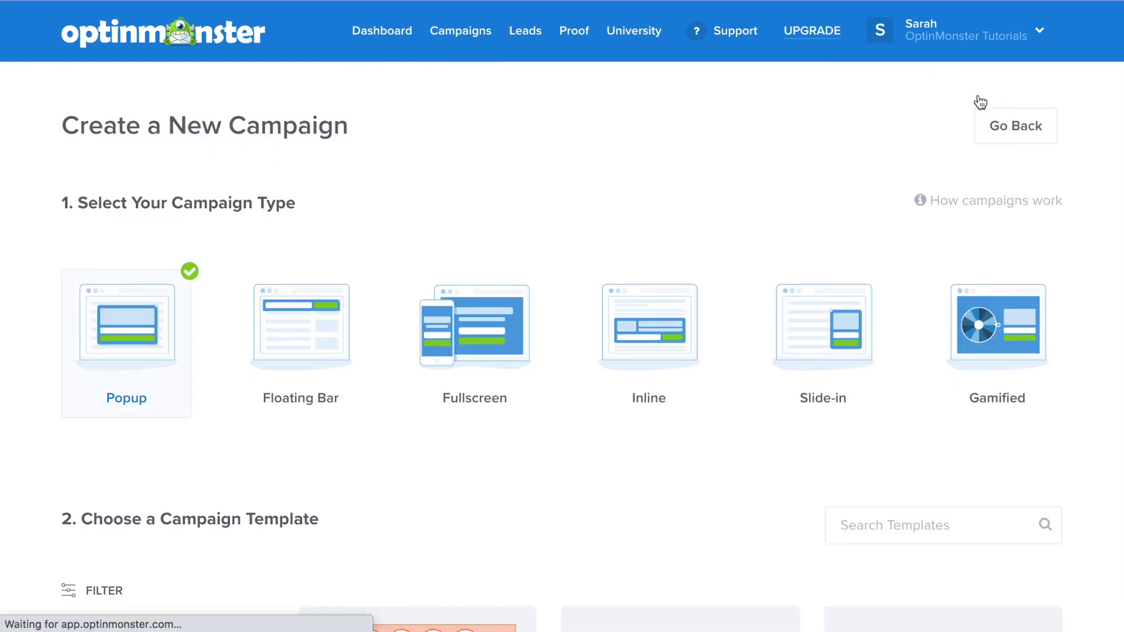
scroll(1110, 248, "down", 5)
scroll(1110, 248, "down", 15)
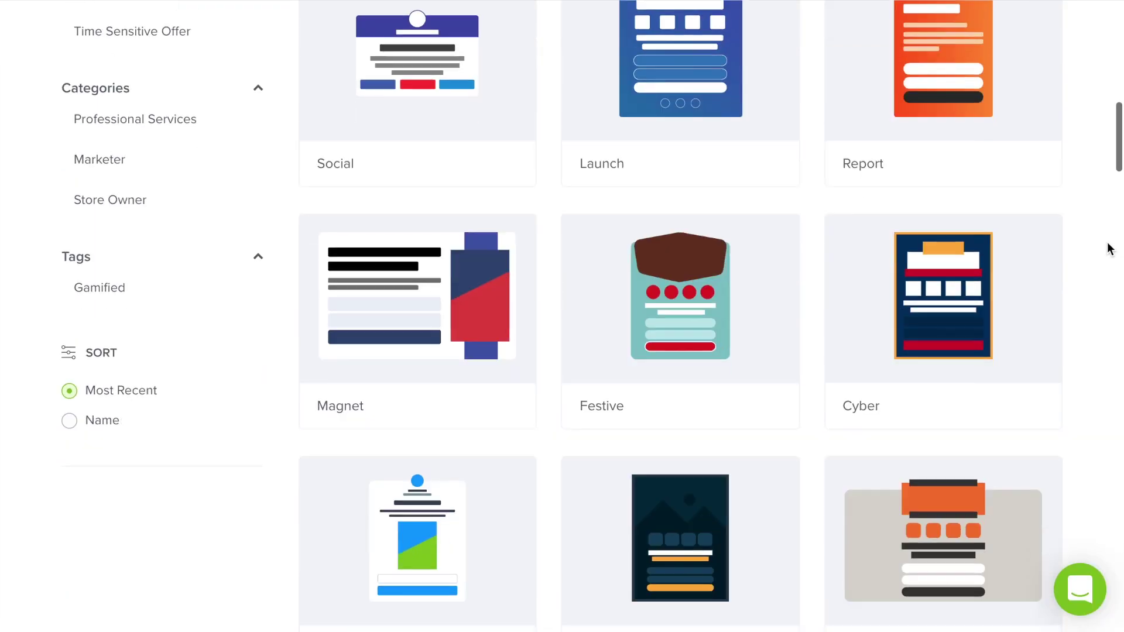
scroll(1110, 249, "down", 15)
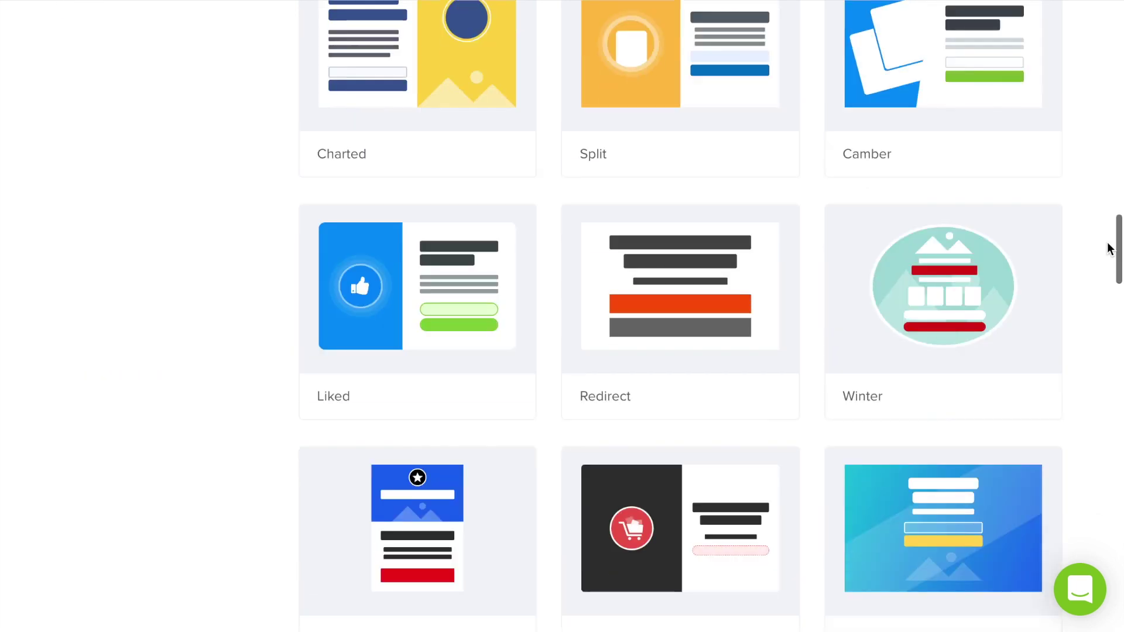
scroll(1110, 249, "down", 10)
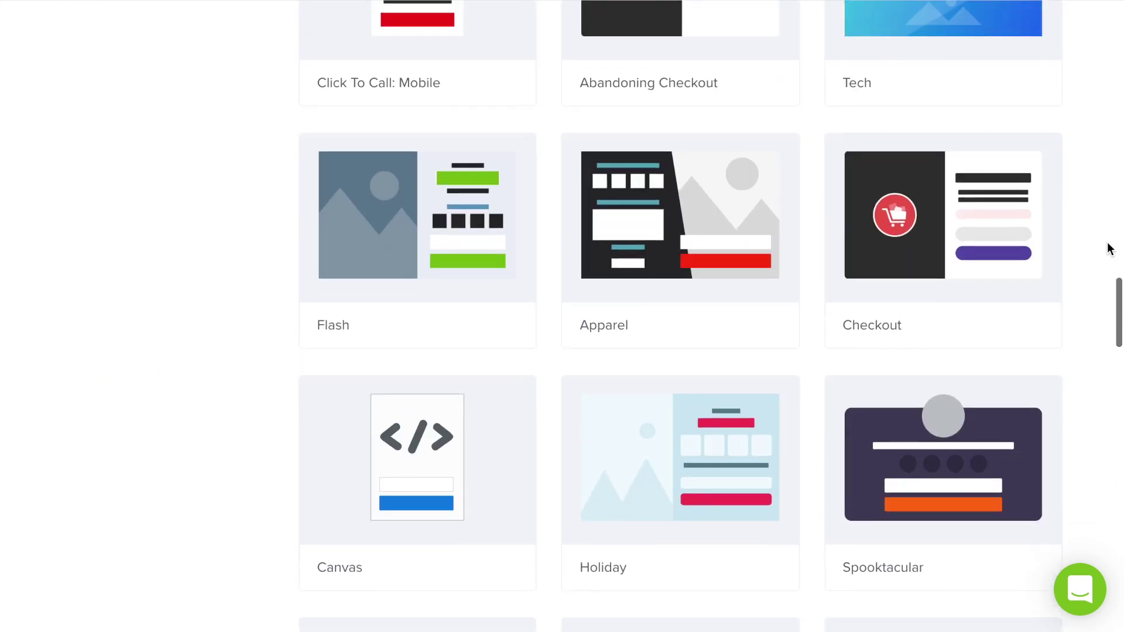
scroll(1110, 248, "down", 9)
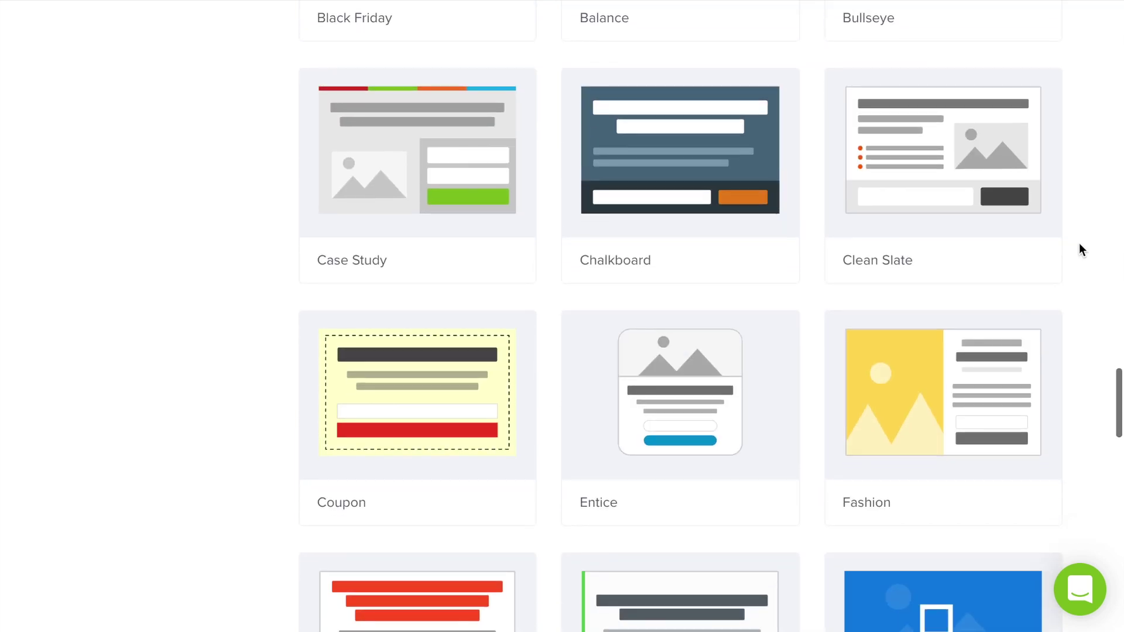
mouse_move(758, 362)
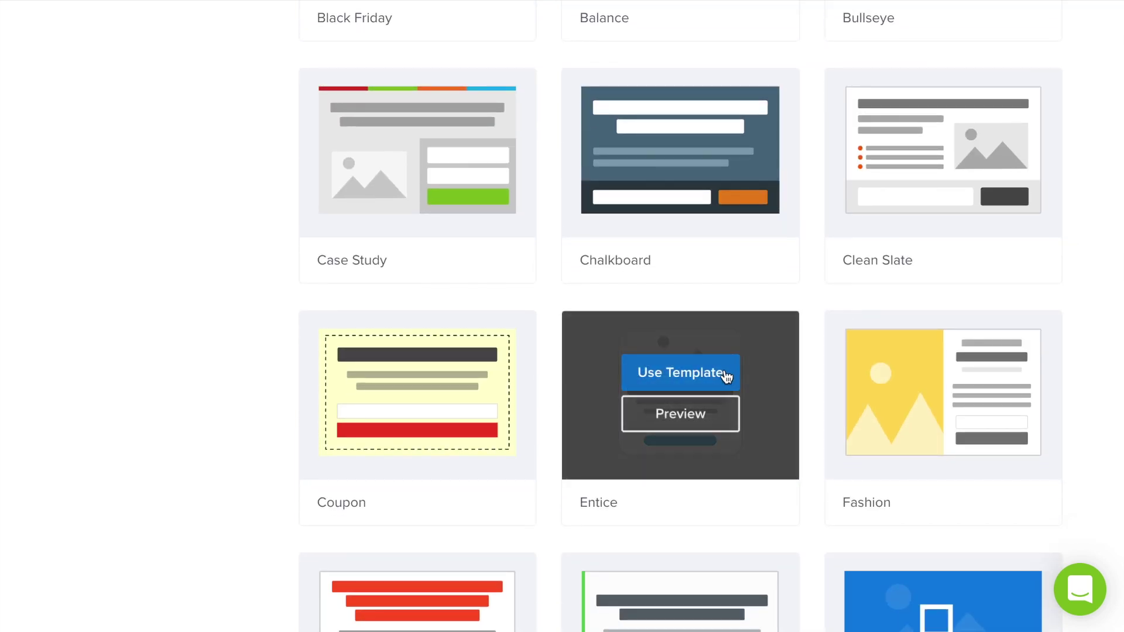
left_click(725, 374)
Step: Name it 'Mailchimp High Converting Popup', assign the personal website, and start building
type("Mailchimp High Converting Popup")
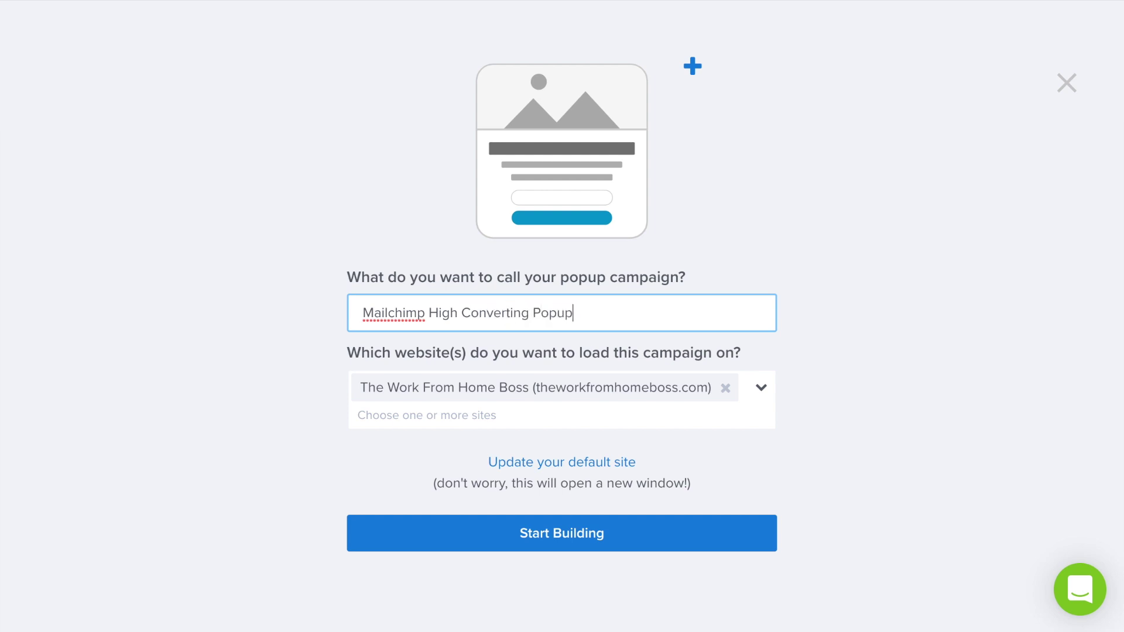
left_click(726, 388)
left_click(722, 386)
left_click(534, 498)
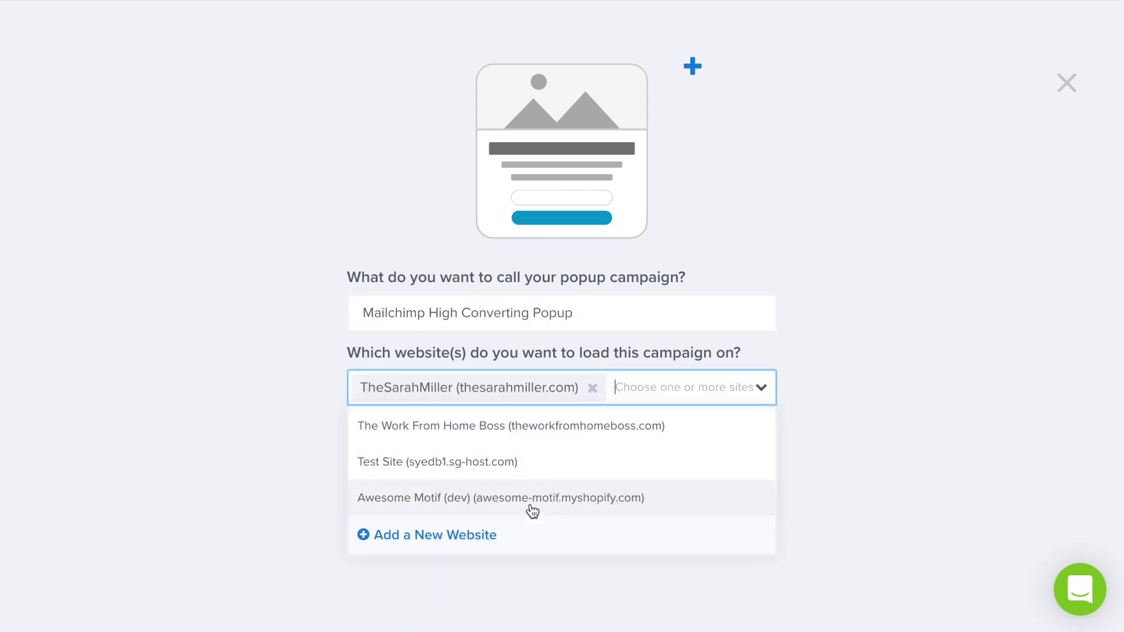
left_click(511, 523)
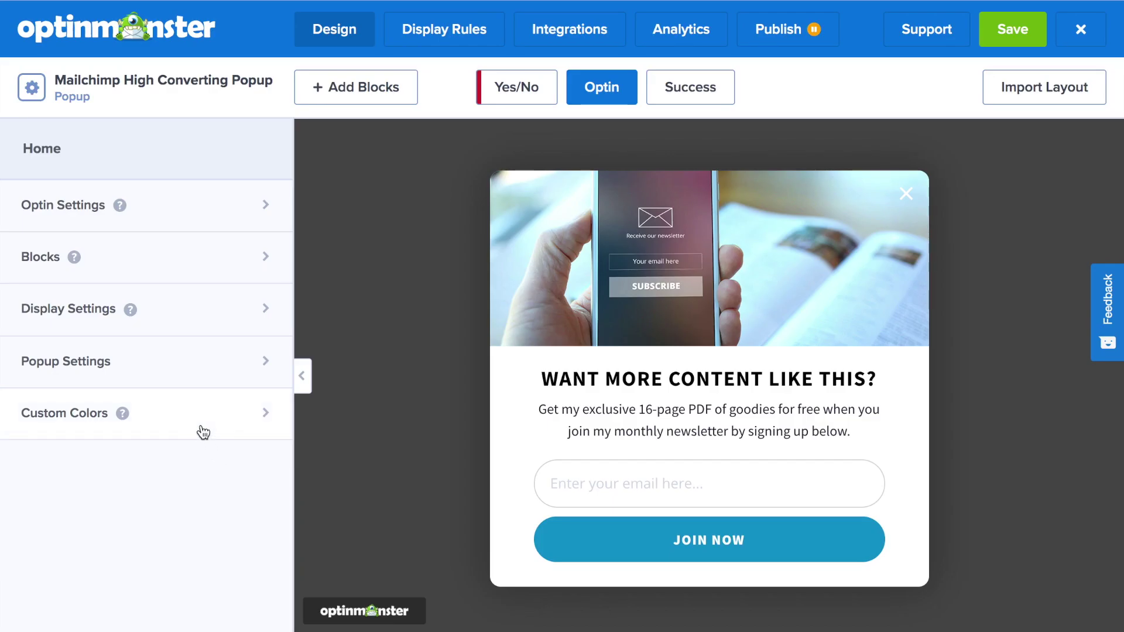
Step: Import the personal site's saved colour profile into Custom Colors
left_click(203, 432)
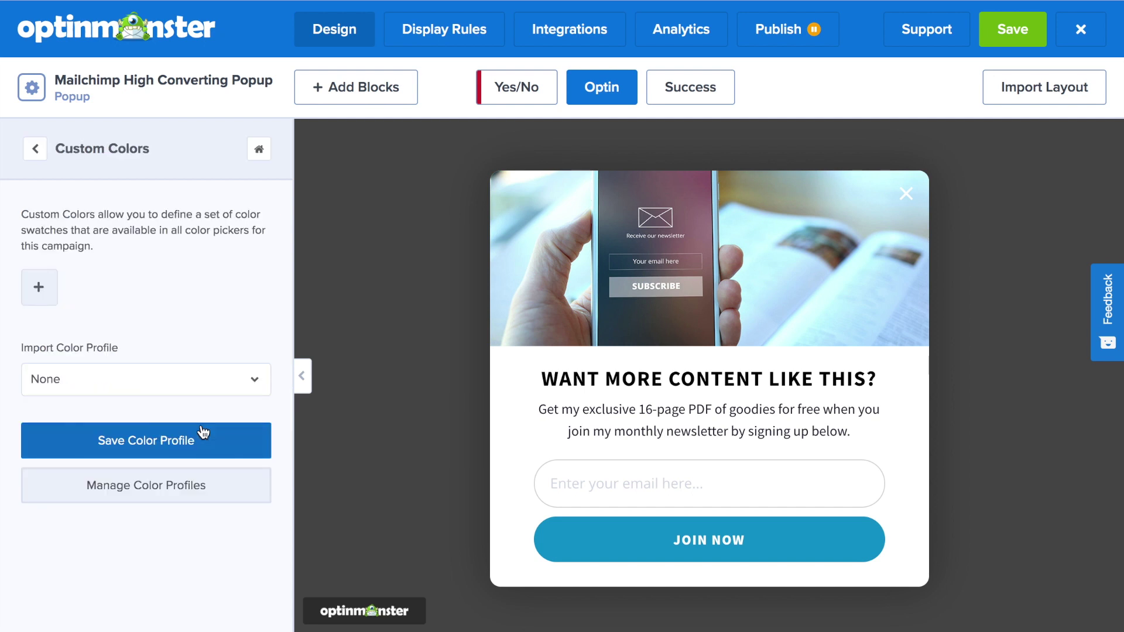
left_click(202, 379)
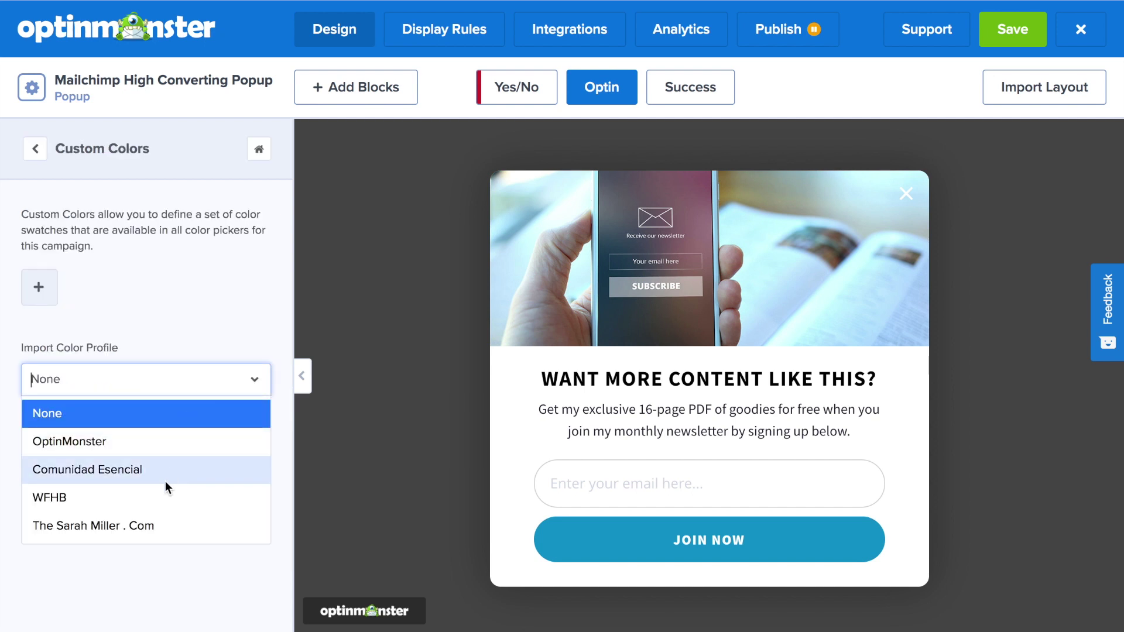
left_click(155, 525)
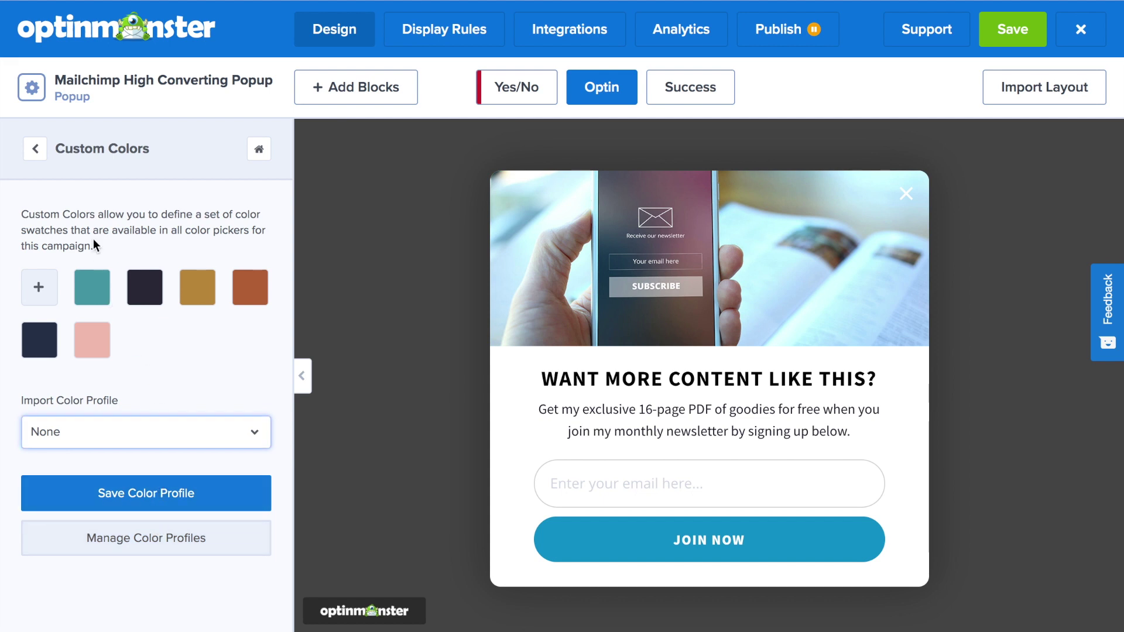
Step: Replace the popup's header image with the three potted cacti photo
left_click(36, 150)
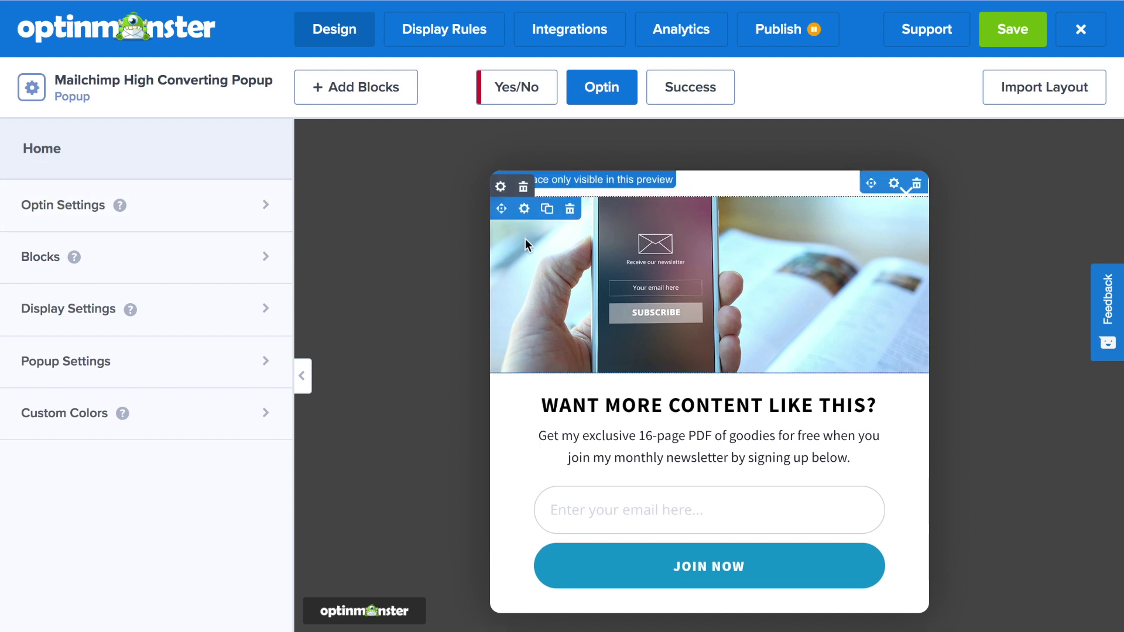
left_click(525, 239)
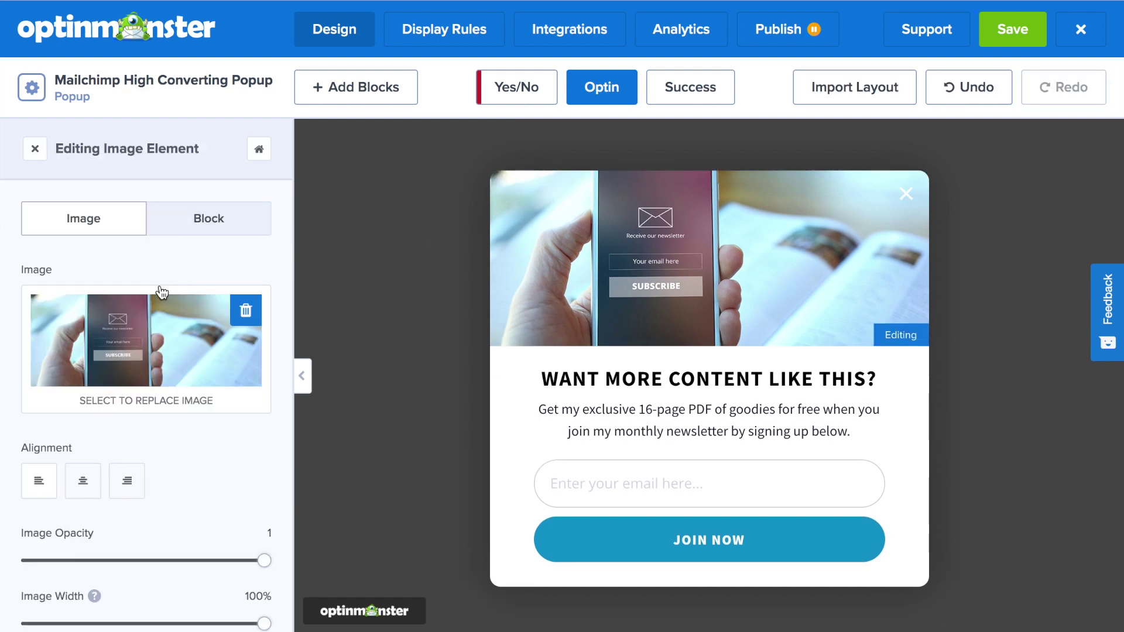
left_click(147, 334)
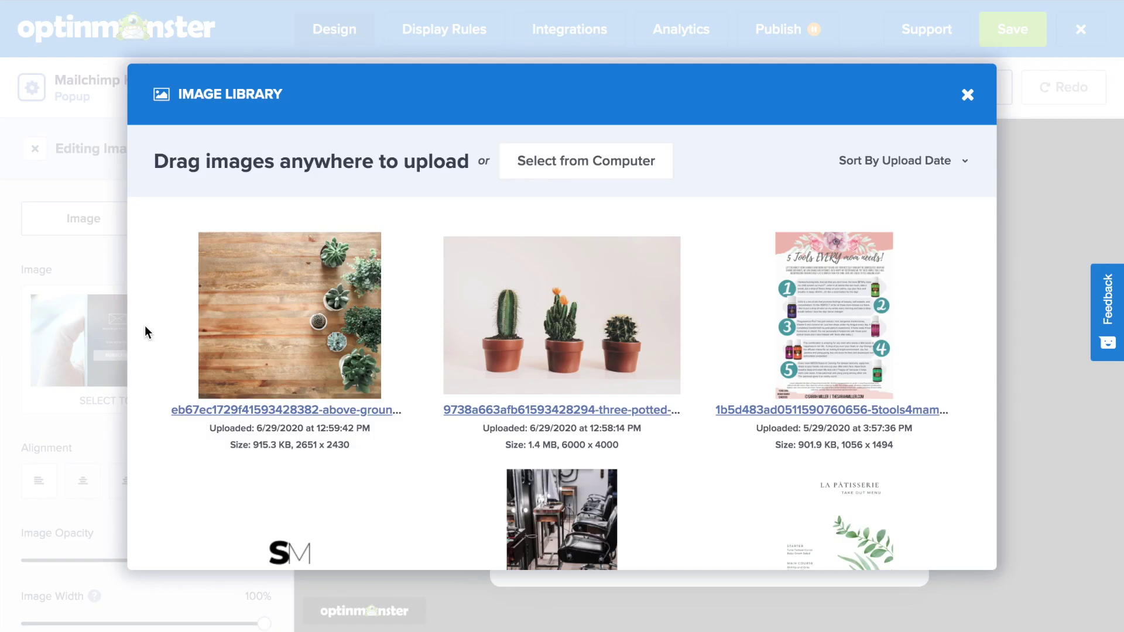
mouse_move(553, 299)
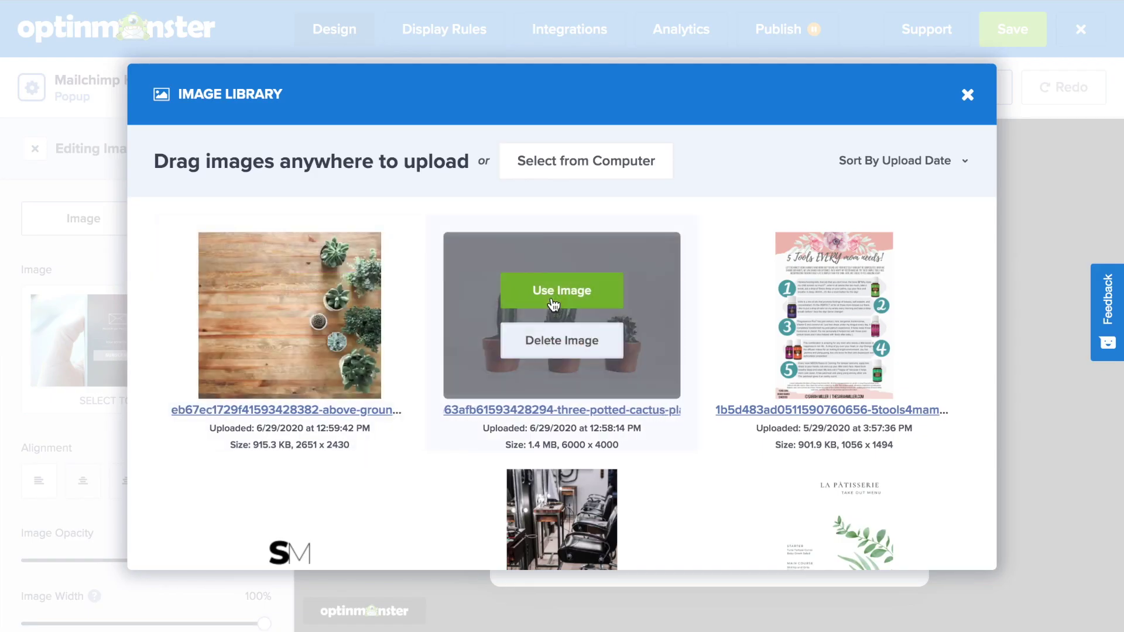
left_click(552, 298)
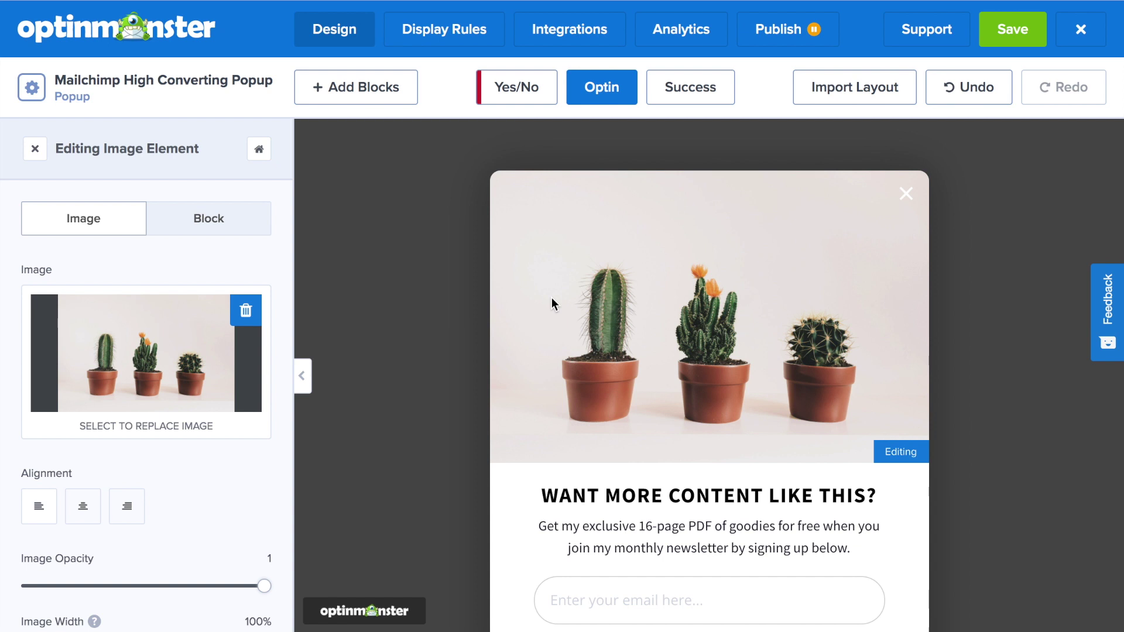
left_click(832, 493)
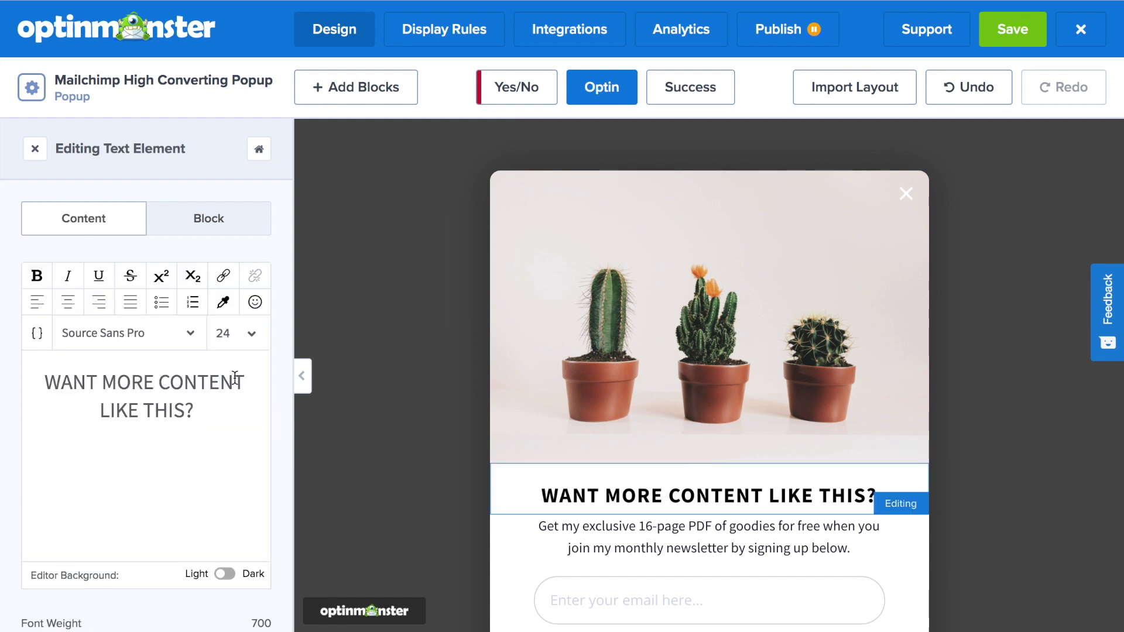
Step: Set the headline font to Montserrat
left_click_drag(201, 407, 35, 381)
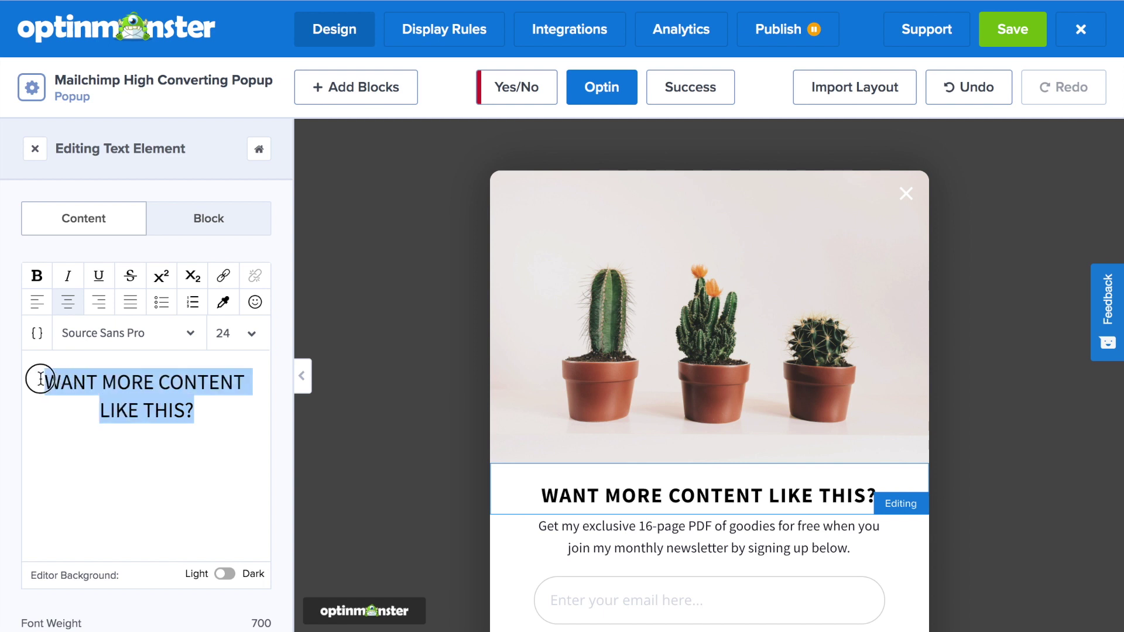
left_click(175, 337)
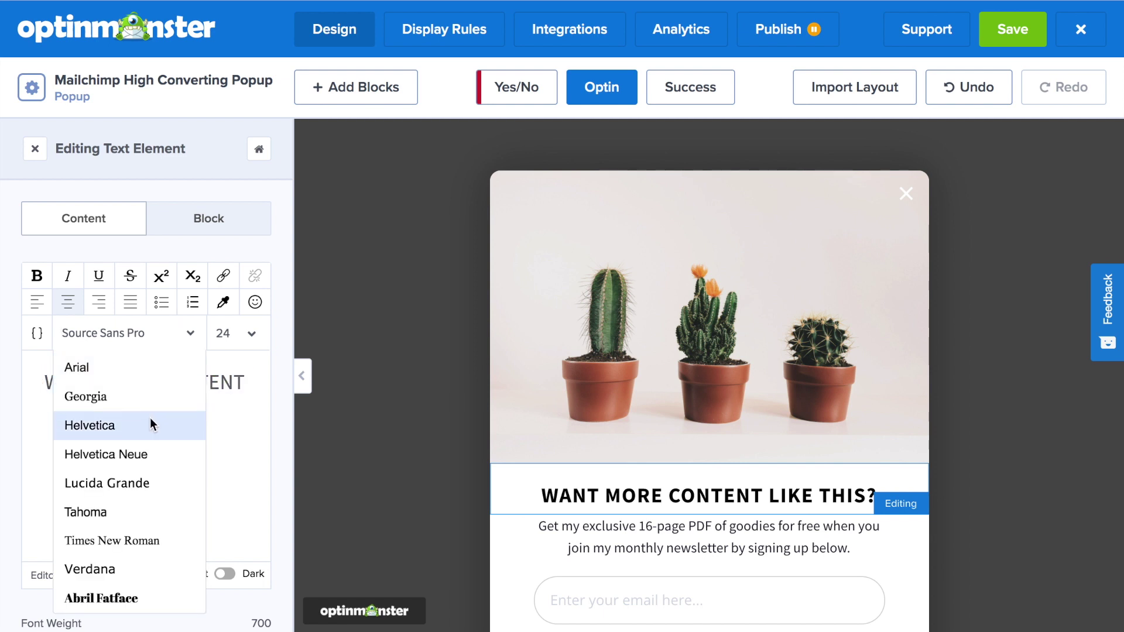
type("mon")
left_click(126, 396)
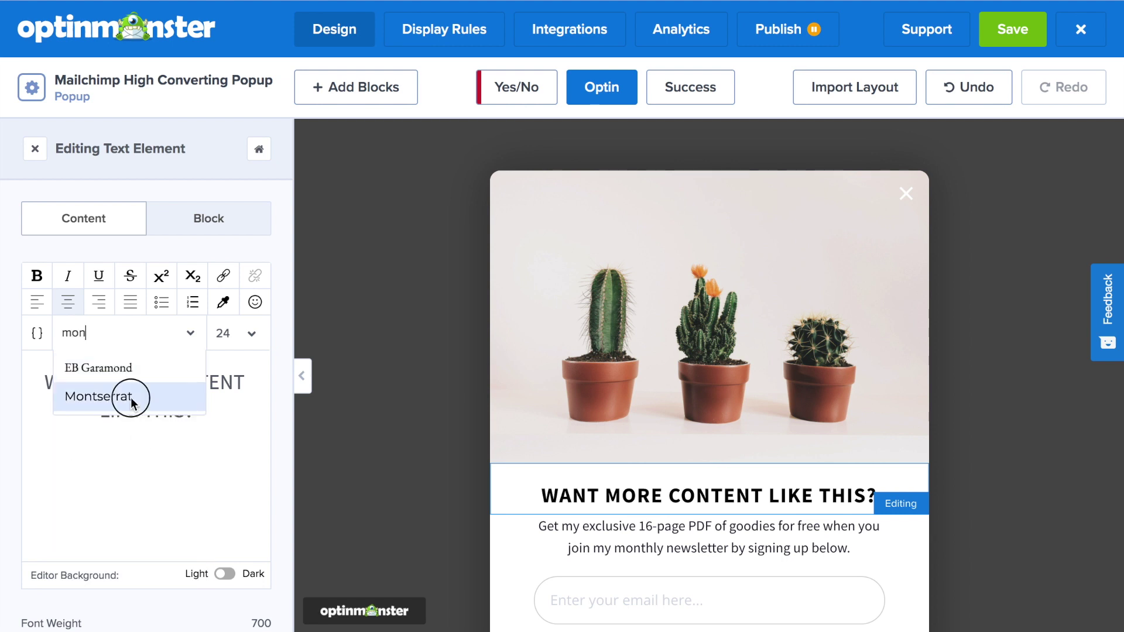
Step: Colour the headline teal and retype it as 'JOIN FOR OUR BEST PLANT TIPS!'
left_click(259, 406)
left_click_drag(259, 405, 73, 382)
left_click(223, 301)
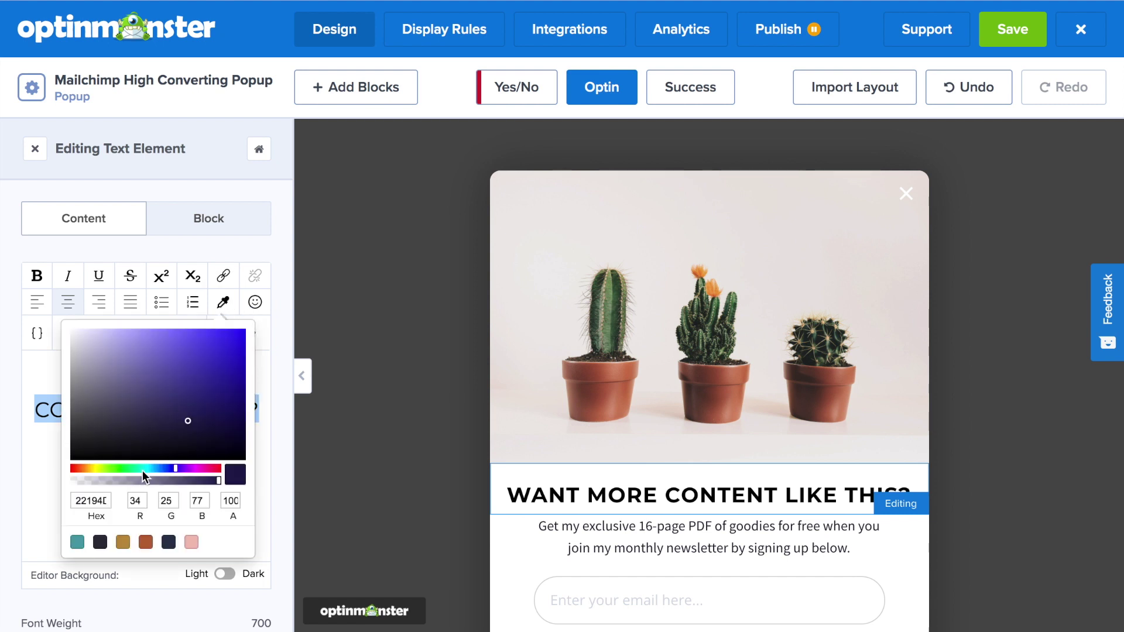
left_click(77, 543)
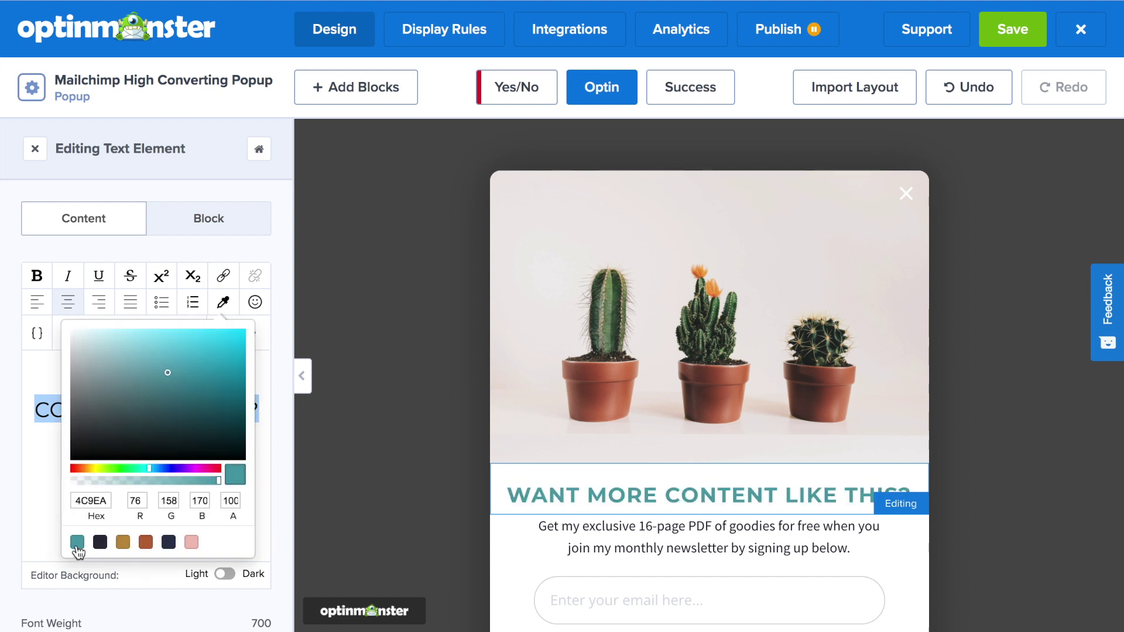
left_click(33, 505)
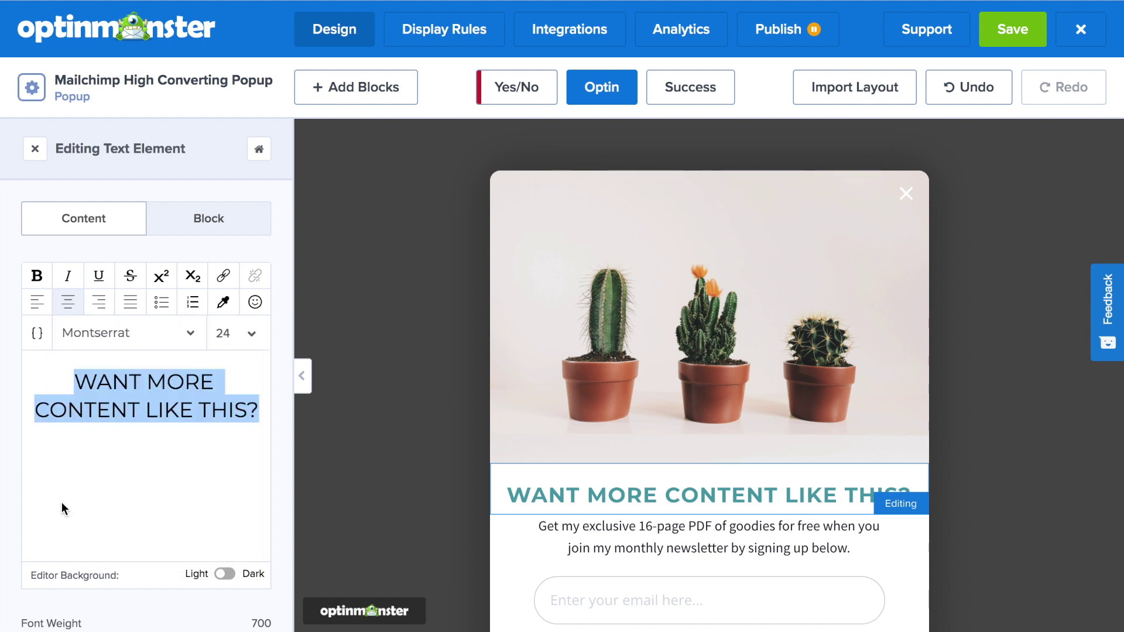
type("JOIN FOR OU")
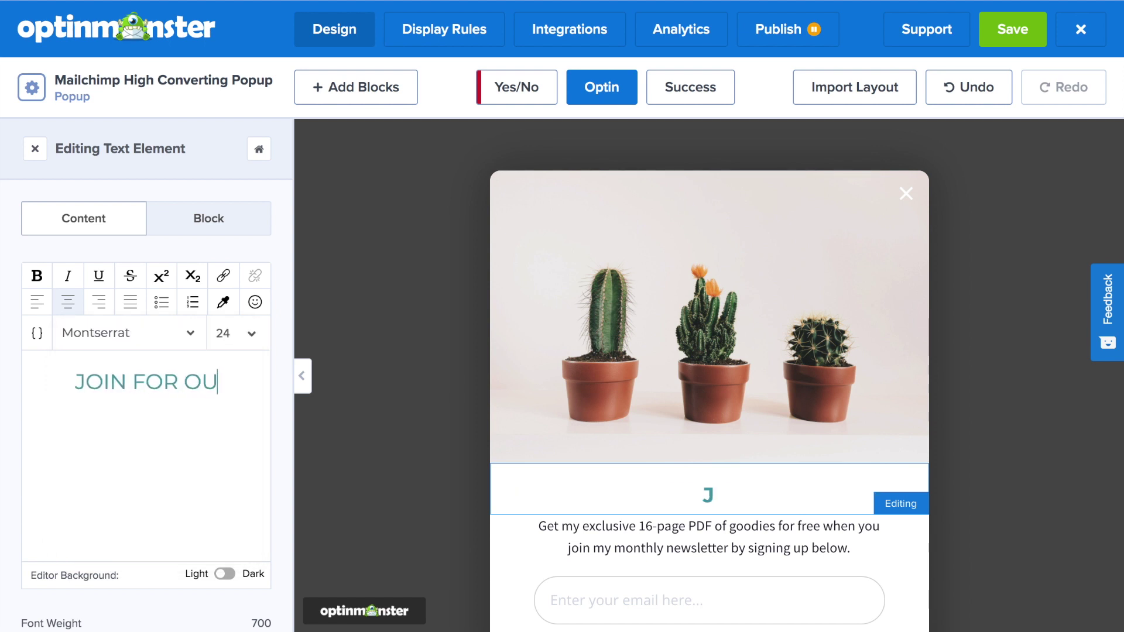
type("R BEST PLA")
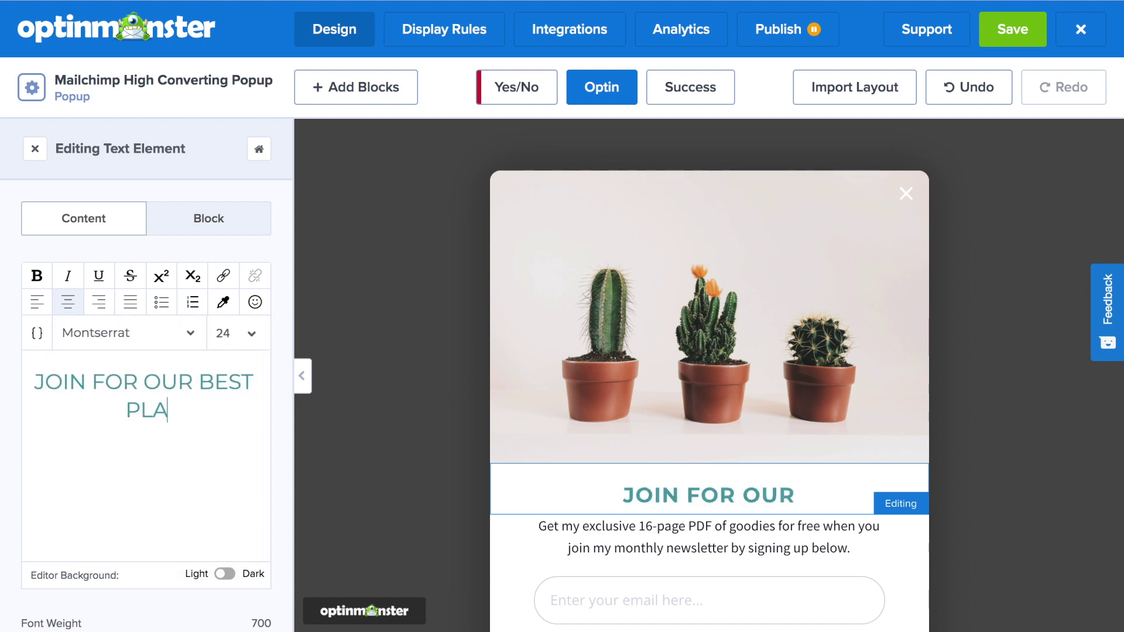
type("NT TIPS!")
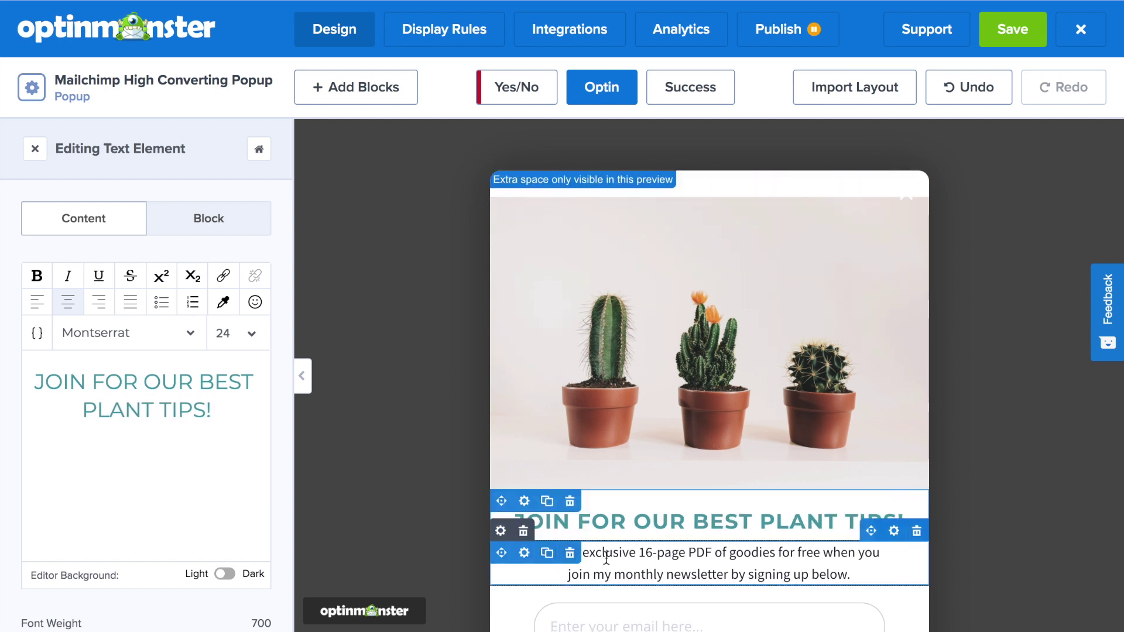
left_click(583, 561)
Step: Replace the subtext with the garden pitch ending 'join today--for FREE!' in Open Sans
left_click_drag(173, 437, 50, 379)
type("You deserve to have")
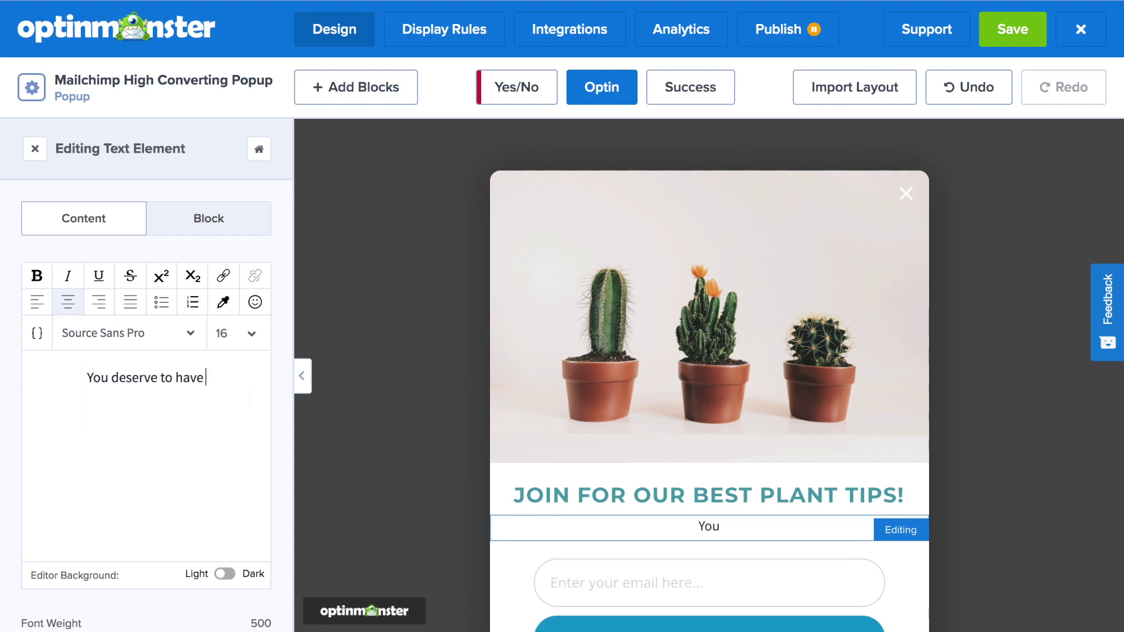
type(" an amazing garden you can be proud of. D")
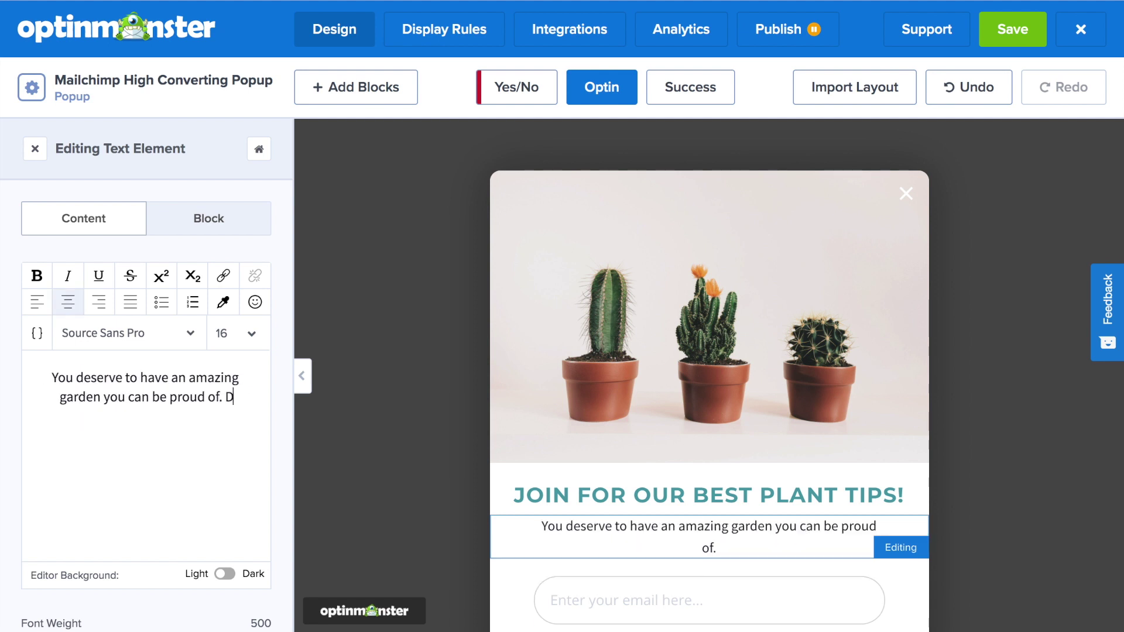
type("on't monkey around, join today--for FREE!")
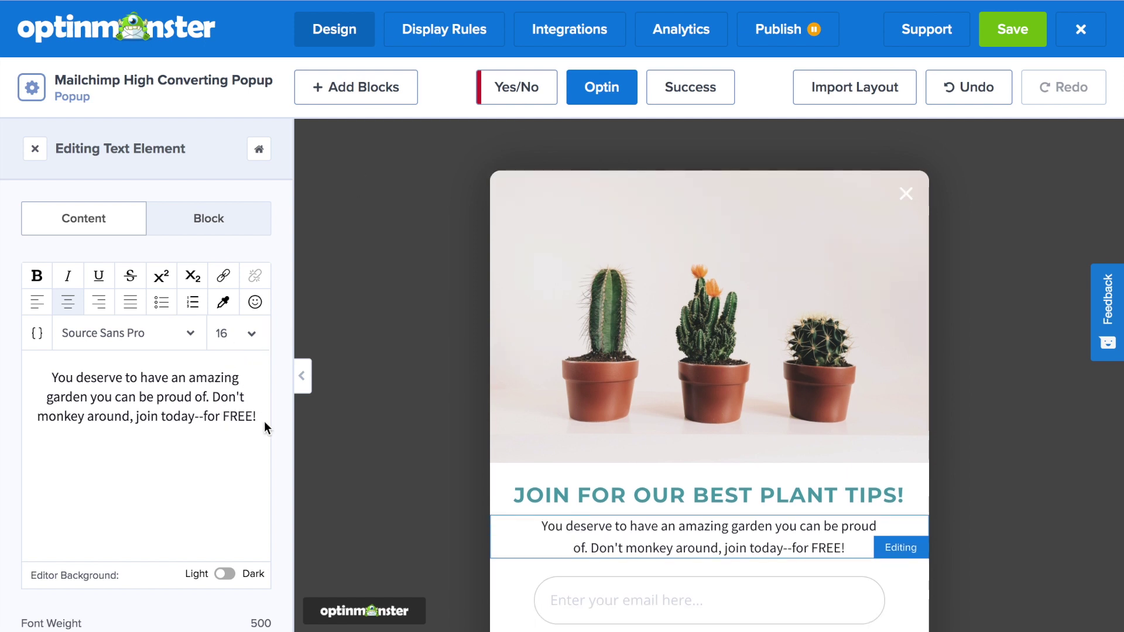
left_click_drag(258, 412, 50, 376)
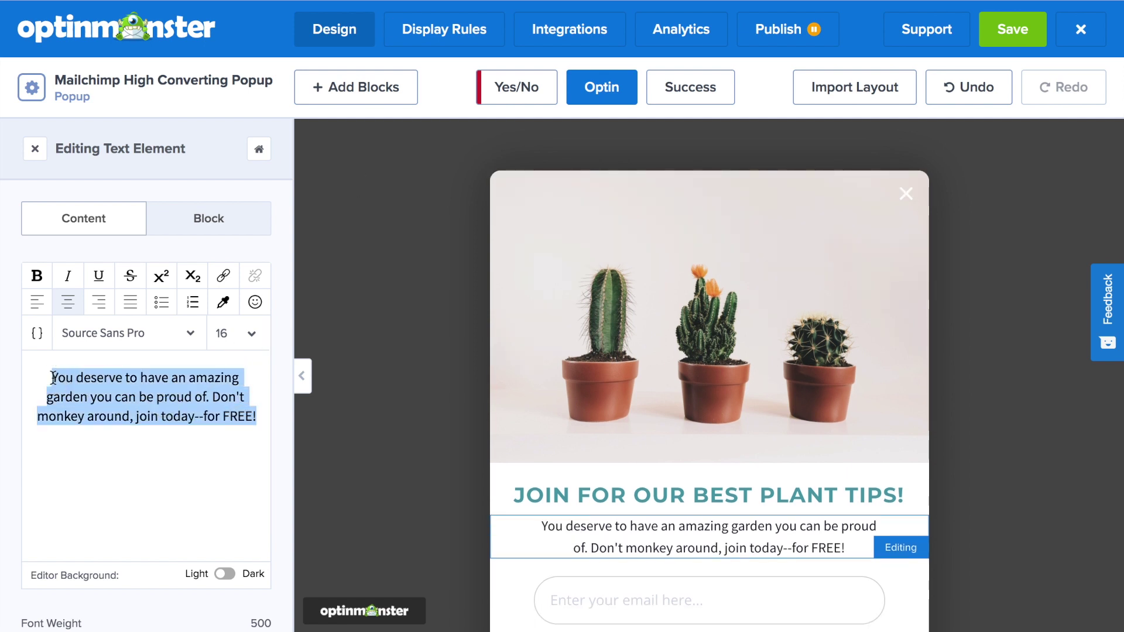
left_click(132, 332)
type("open")
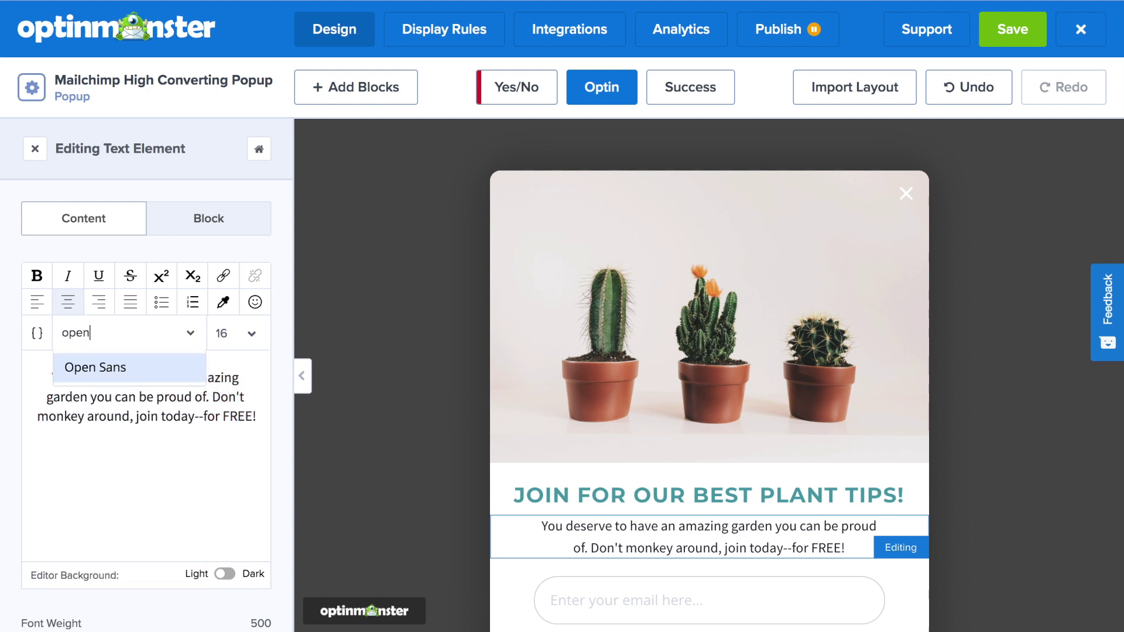
left_click(113, 368)
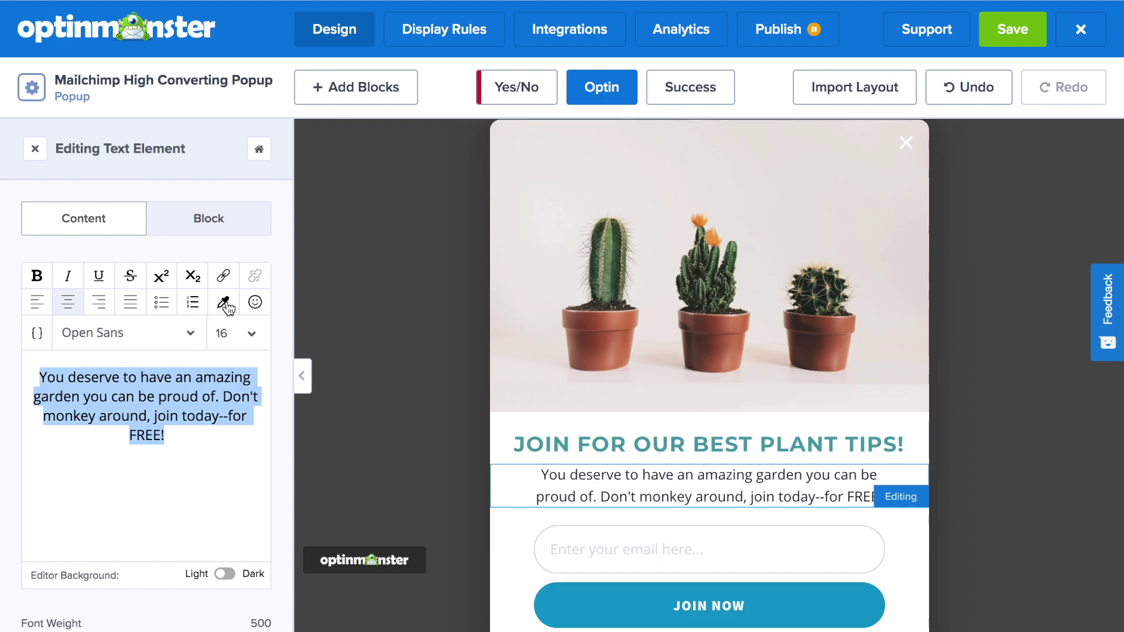
Step: Give the subtext the dark preset text colour
left_click(223, 302)
left_click(100, 544)
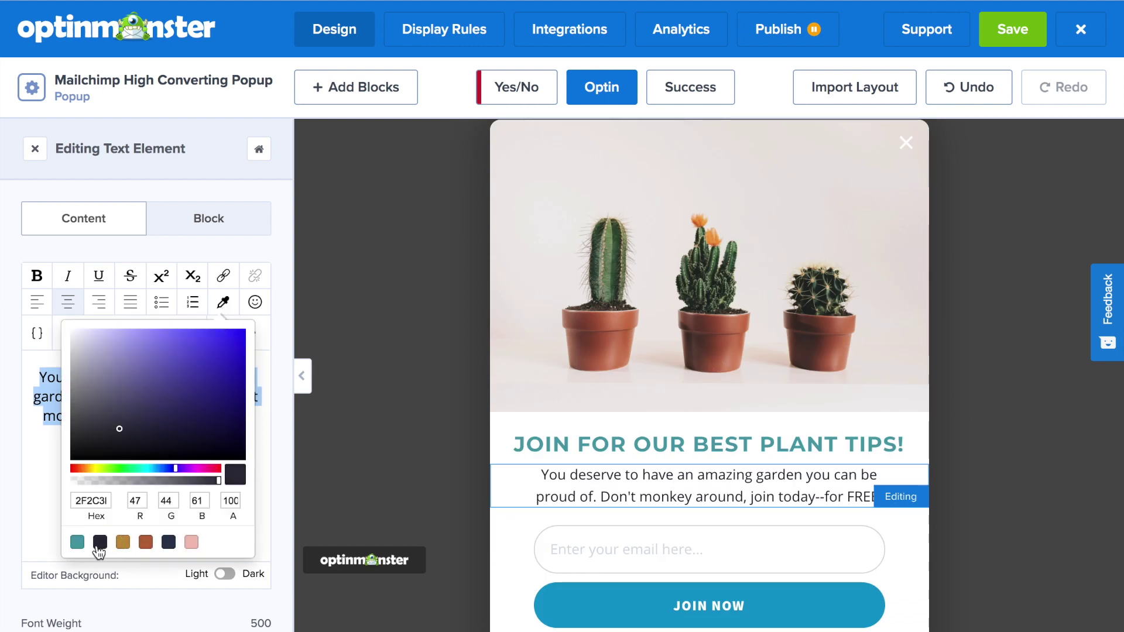
left_click(28, 494)
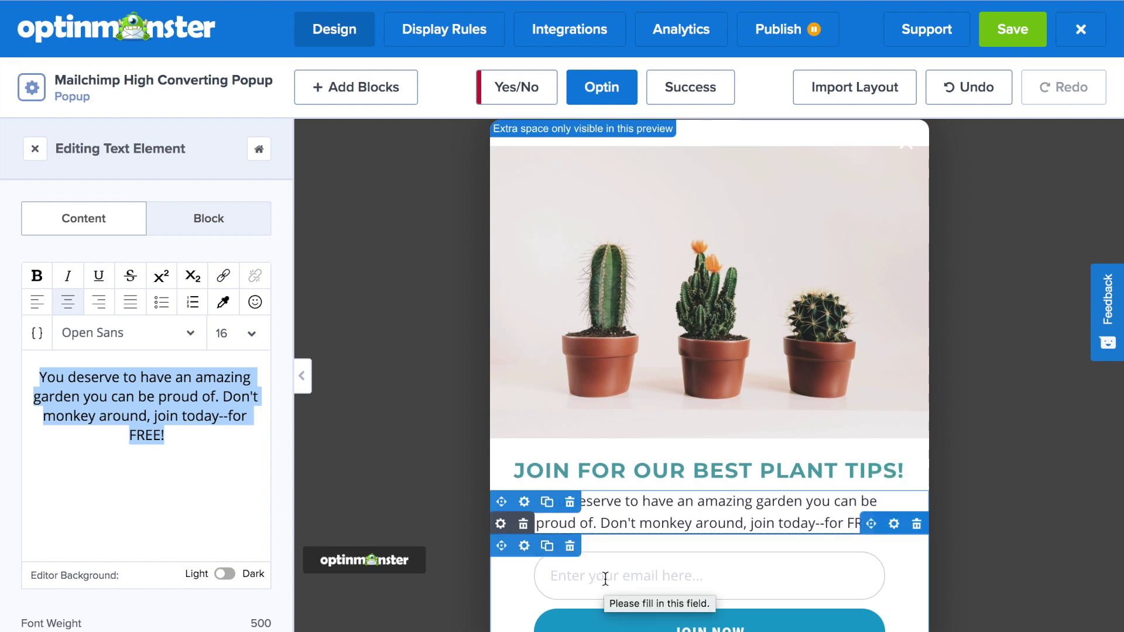
scroll(605, 580, "down", 1)
left_click(621, 525)
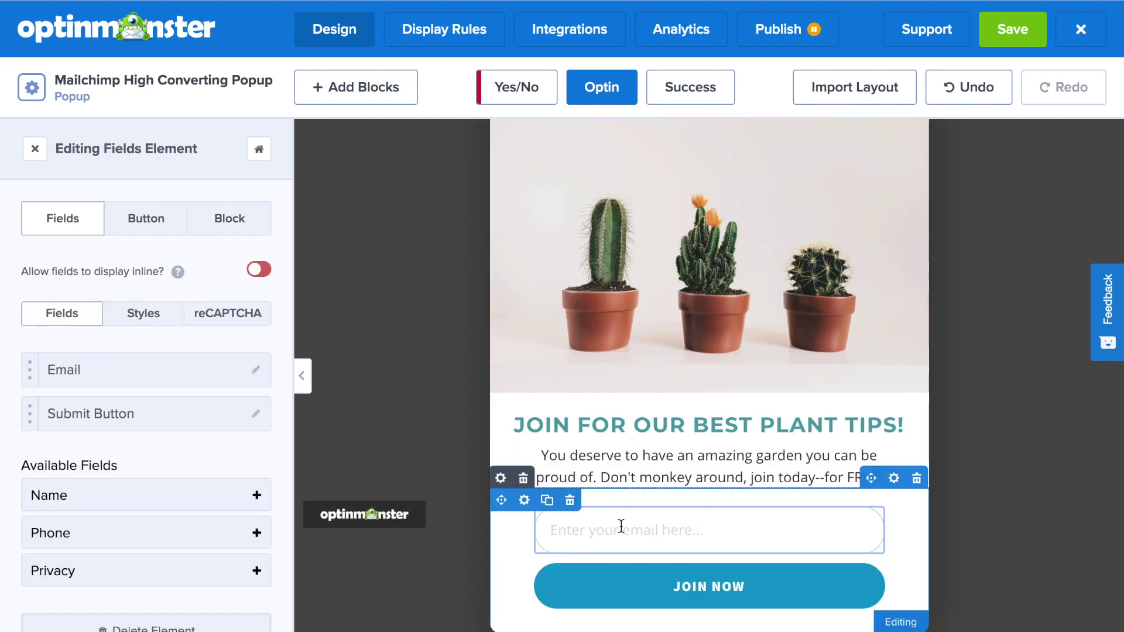
Step: Add Name and Privacy fields, placing the privacy text below the submit button
scroll(255, 455, "down", 1)
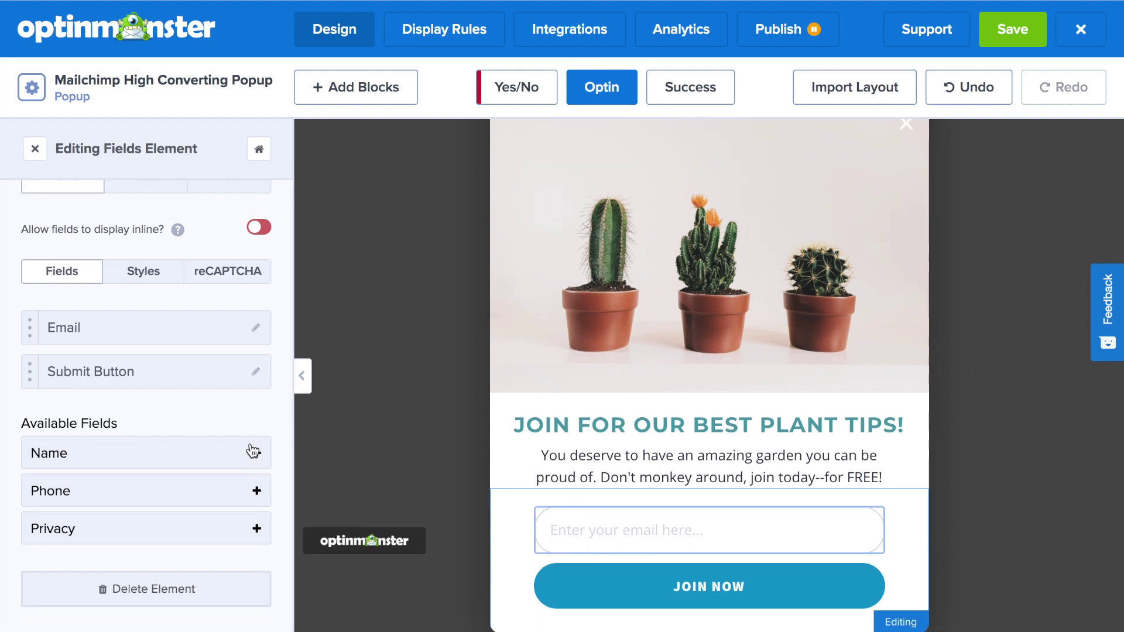
left_click(257, 454)
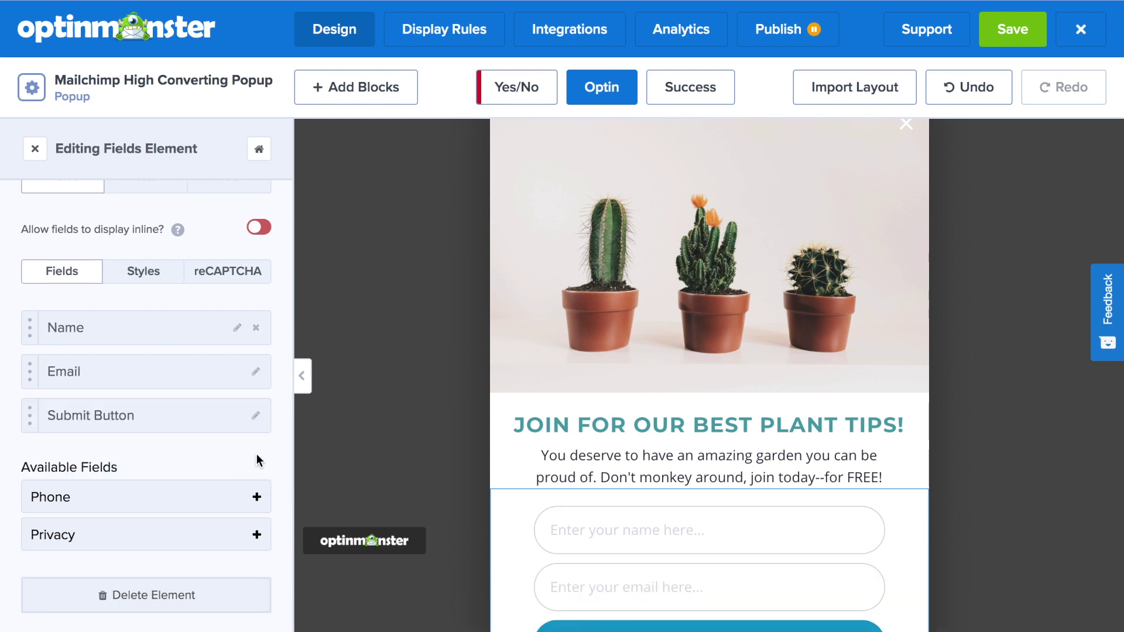
left_click(257, 536)
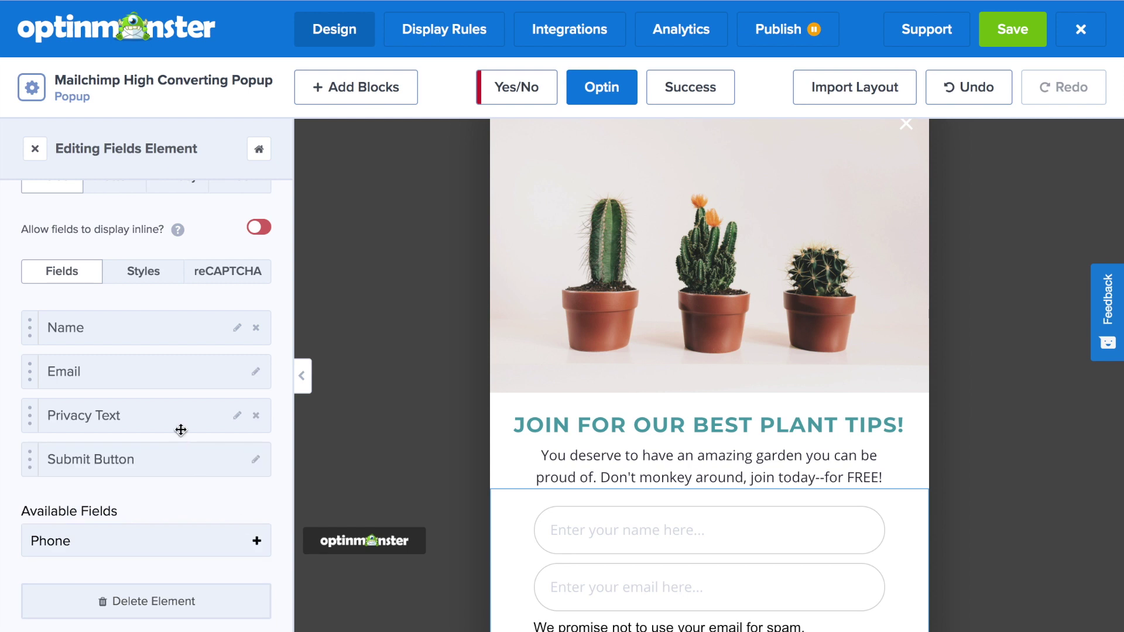
left_click_drag(177, 417, 184, 469)
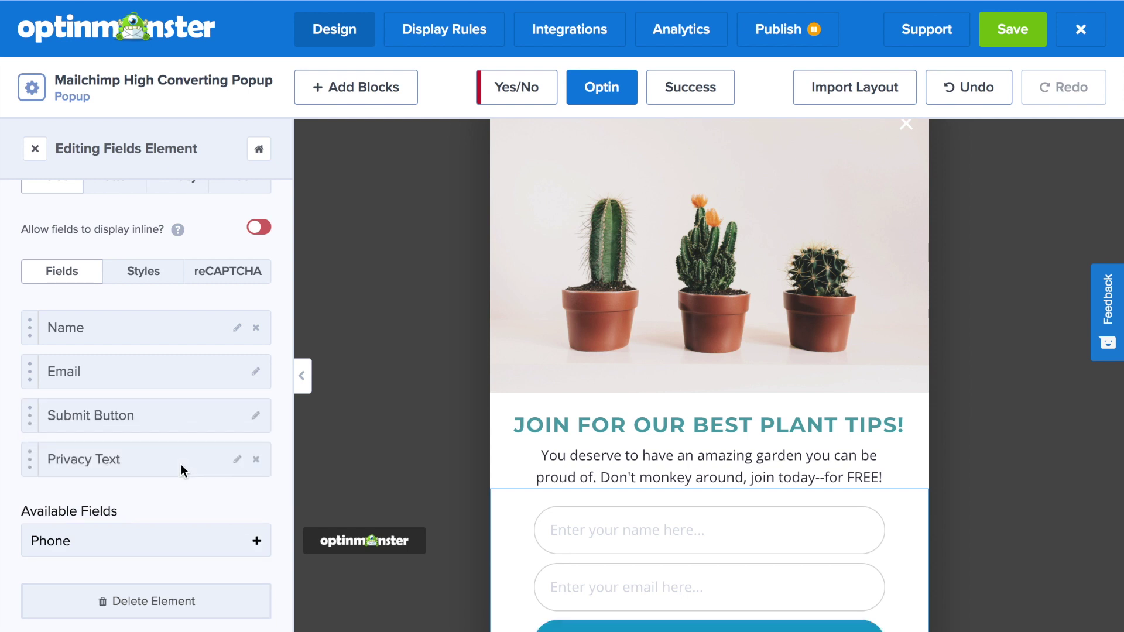
scroll(423, 505, "down", 4)
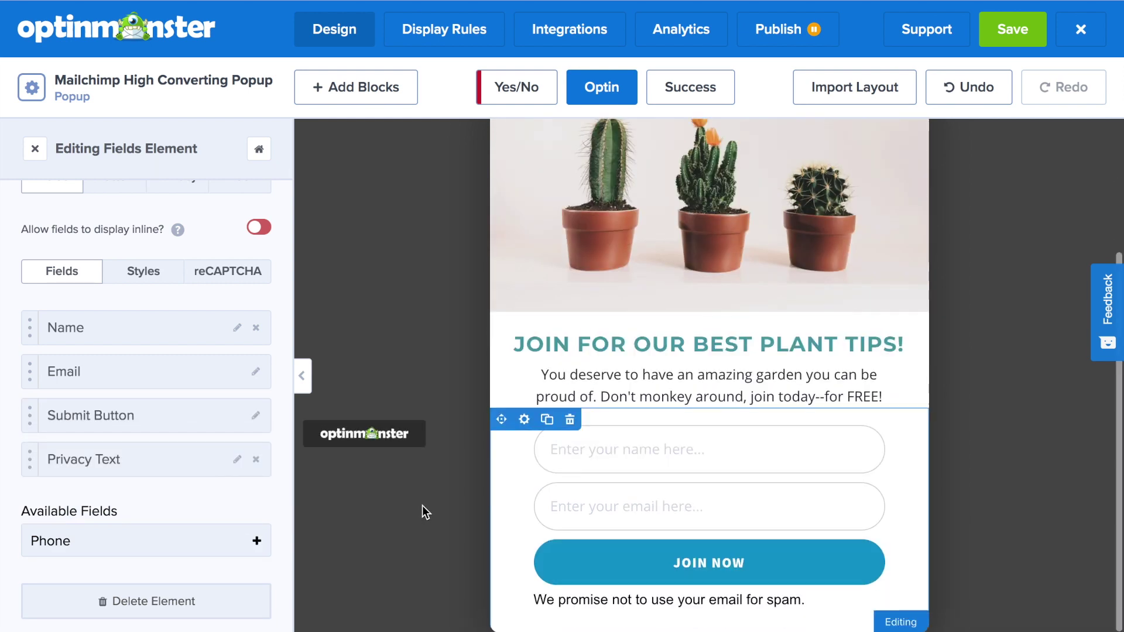
Step: Set the privacy text to size 12 and reword it to end 'share your email address with spammers.'
left_click(573, 601)
left_click_drag(103, 389, 20, 371)
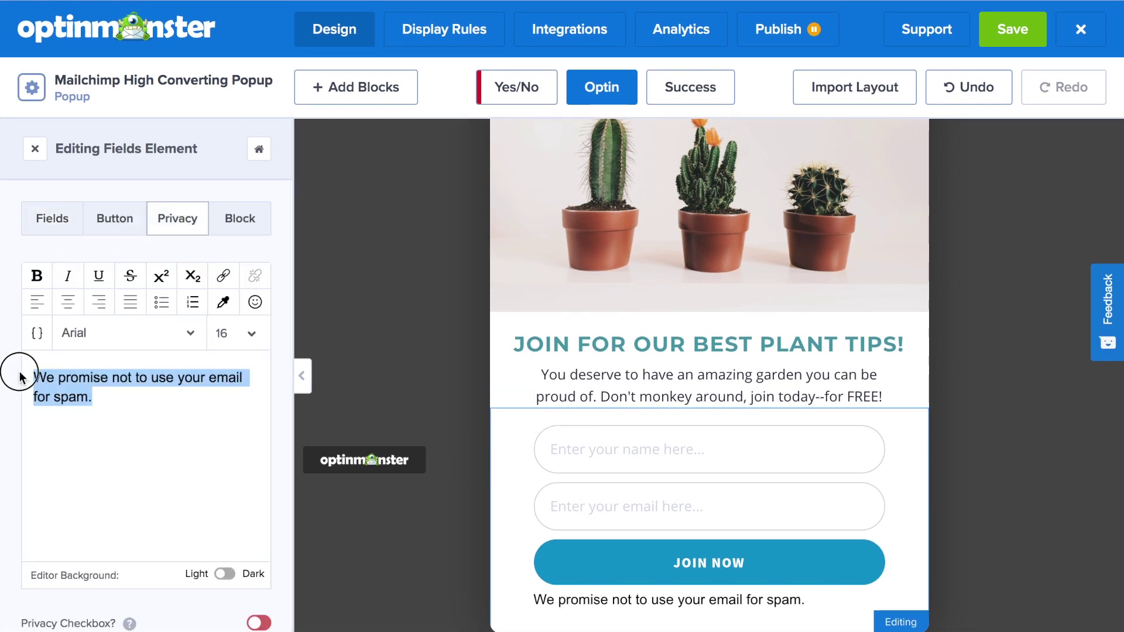
left_click(249, 333)
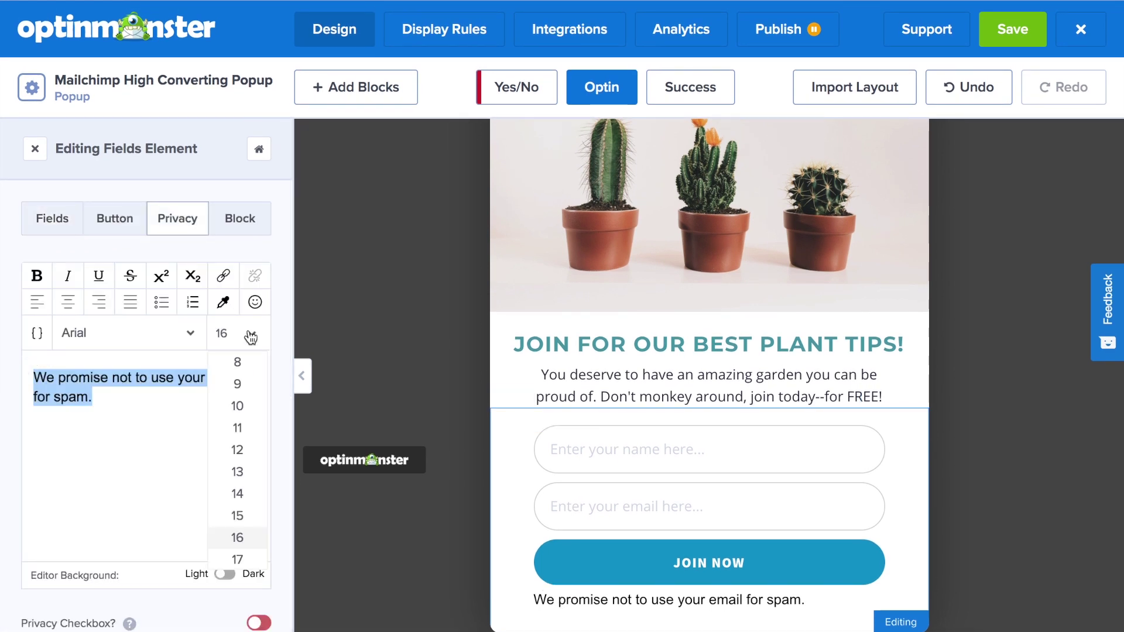
left_click(238, 449)
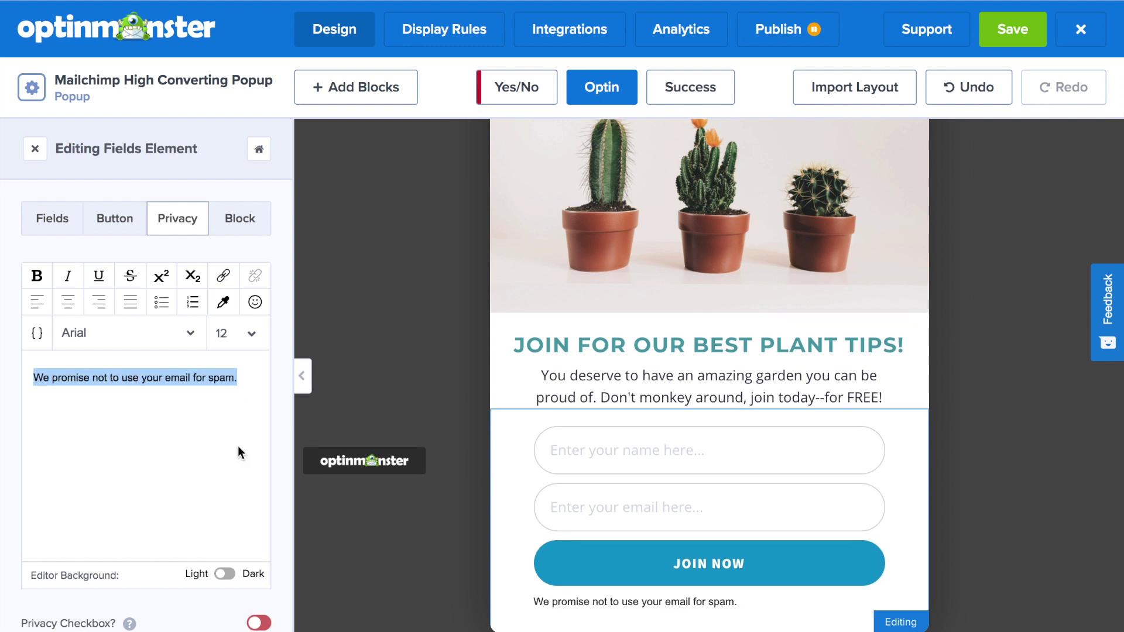
left_click(238, 404)
left_click_drag(237, 378, 91, 370)
type("to never spam you o")
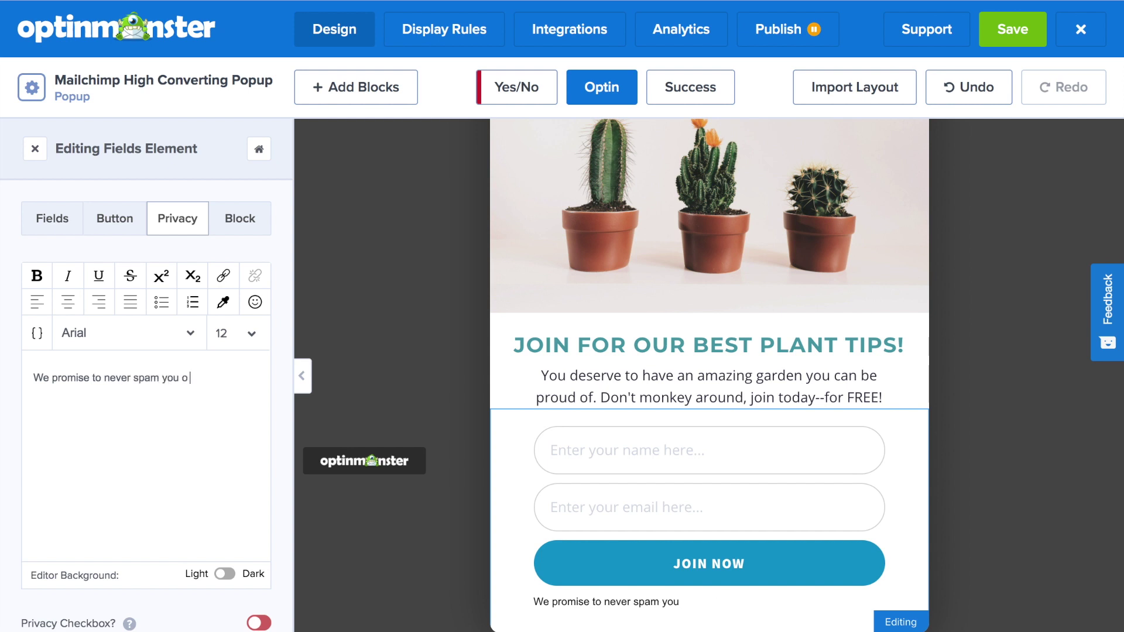
type("r ever share your email address with spammers.")
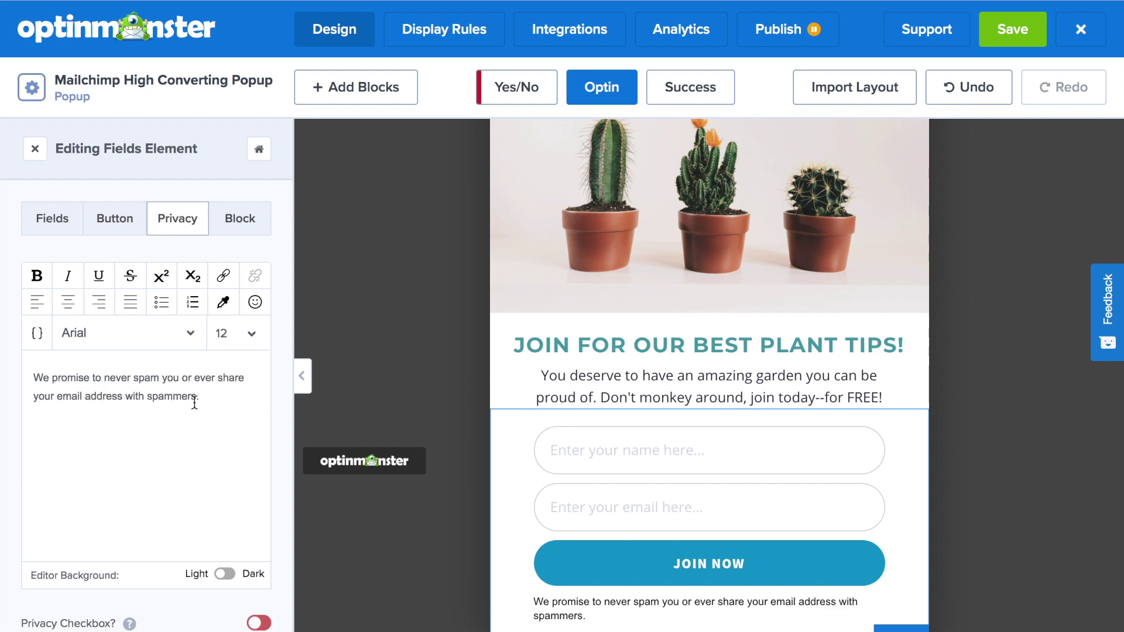
Step: Reduce the whole privacy line to size 10
left_click_drag(194, 403, 244, 365)
left_click(249, 333)
left_click(243, 407)
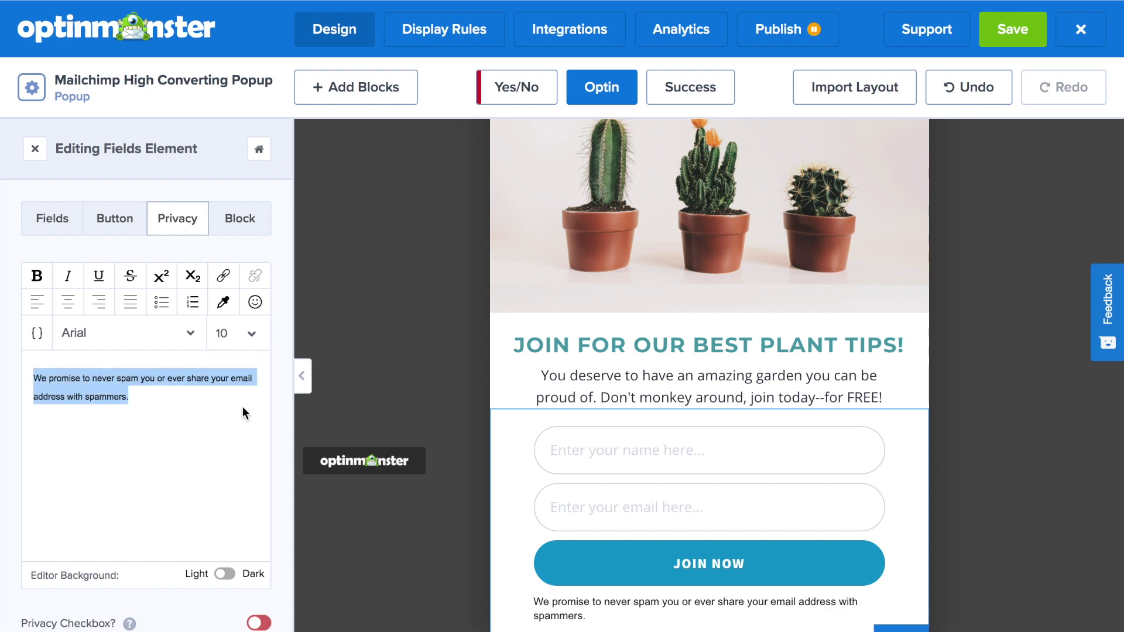
left_click(512, 528)
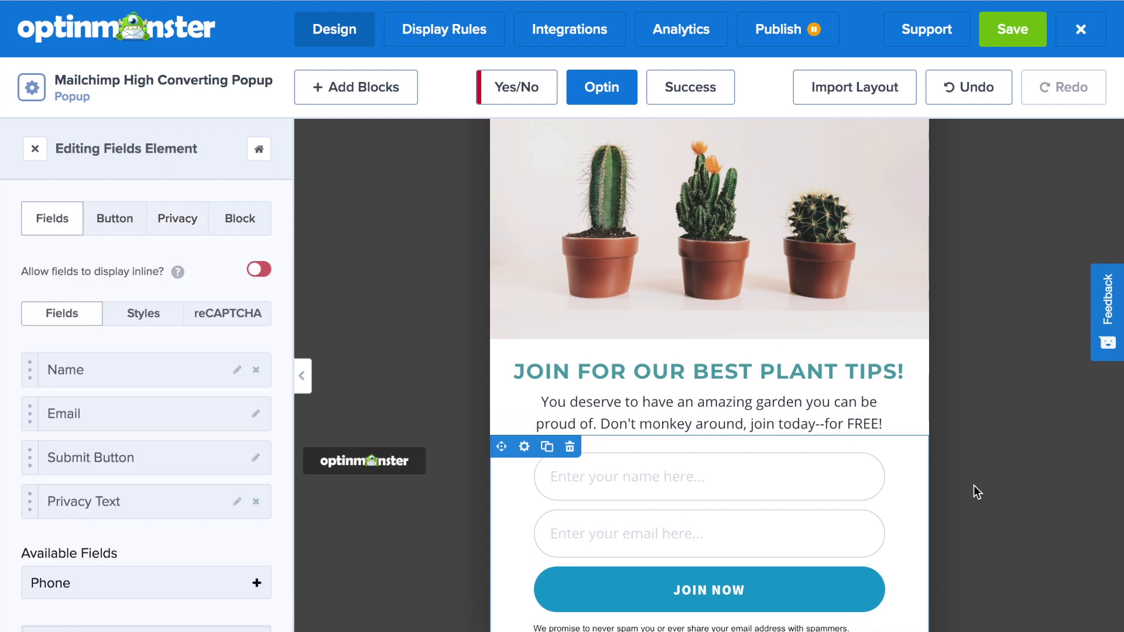
Step: Change the submit button label from 'JOIN NOW' to 'JOIN FOR FREE'
scroll(971, 487, "down", 1)
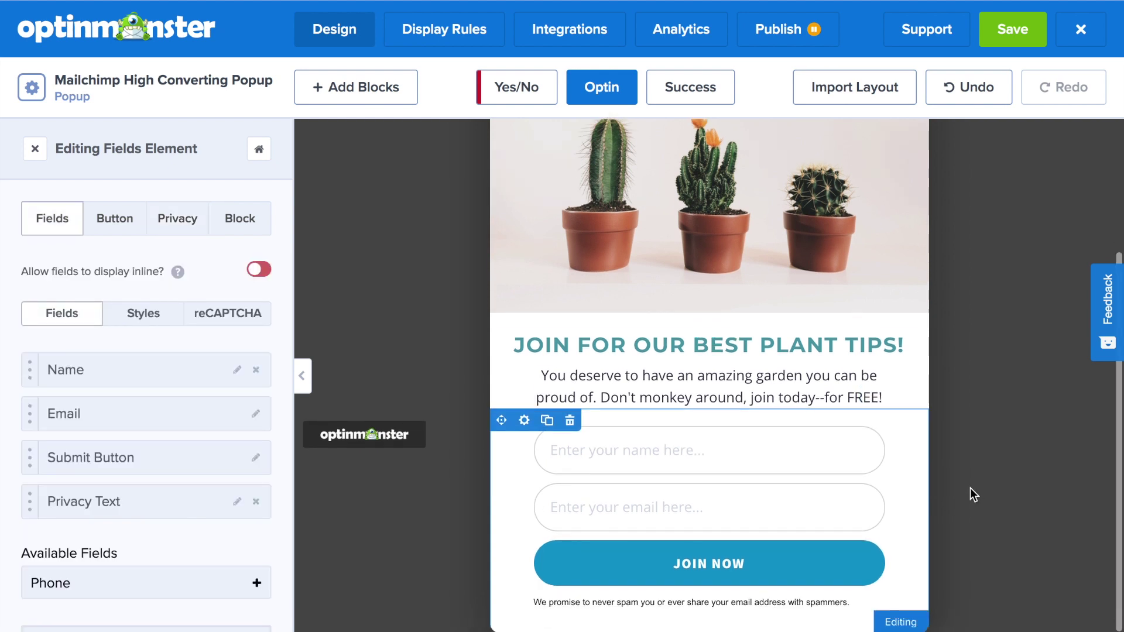
left_click(851, 561)
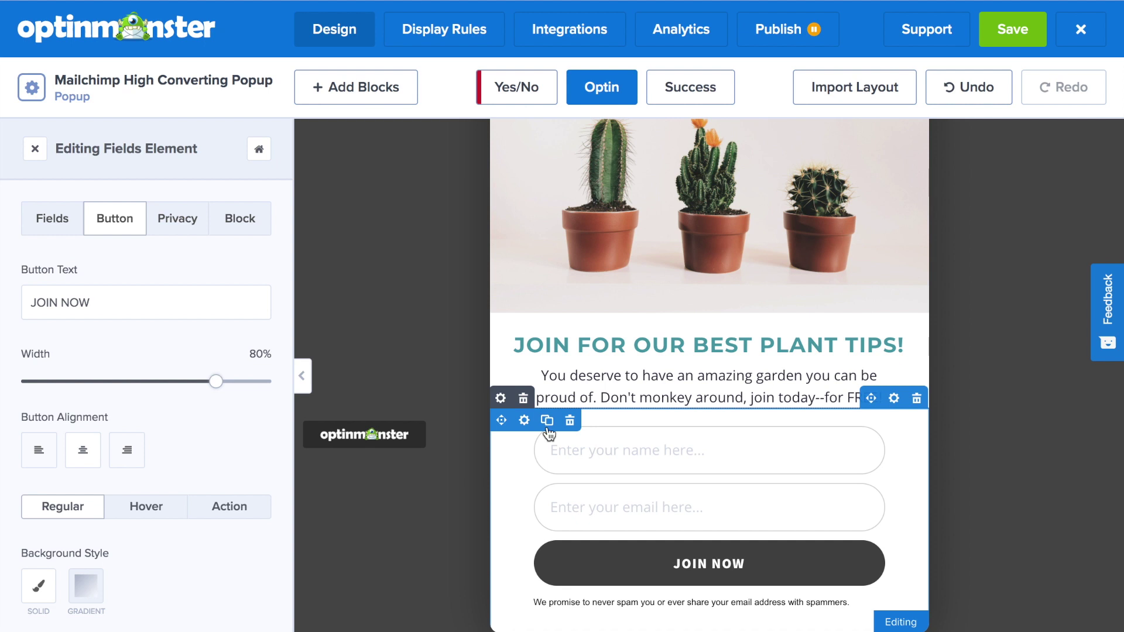
left_click(107, 304)
left_click_drag(105, 302, 59, 303)
type("F")
type("EE")
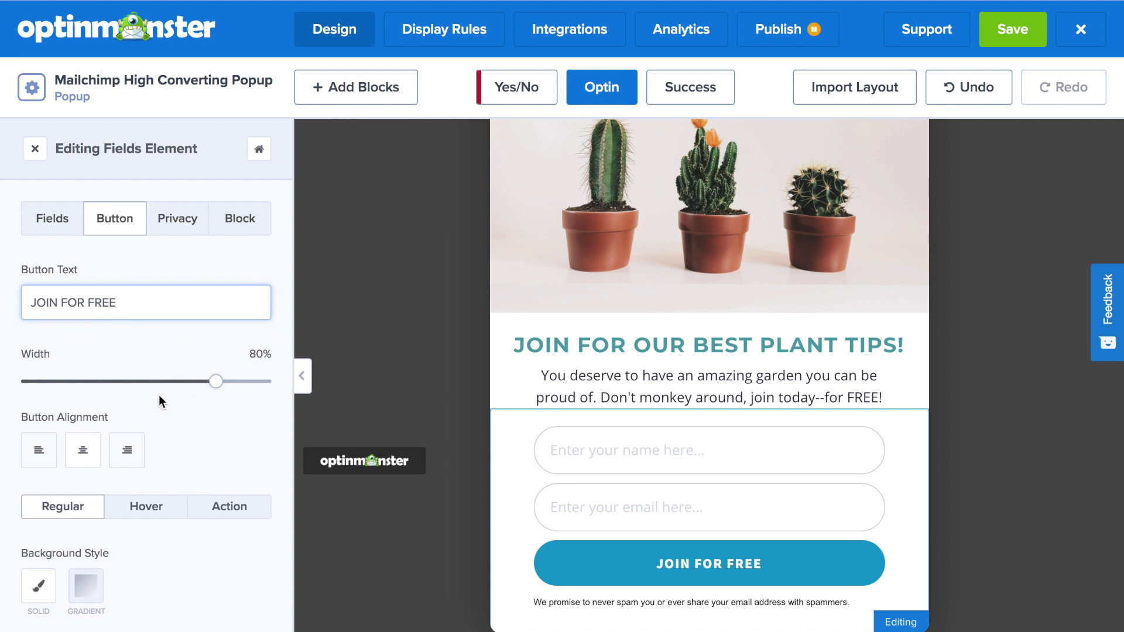
scroll(160, 399, "down", 4)
Step: Set the button's regular background to gold #c09141
left_click(41, 420)
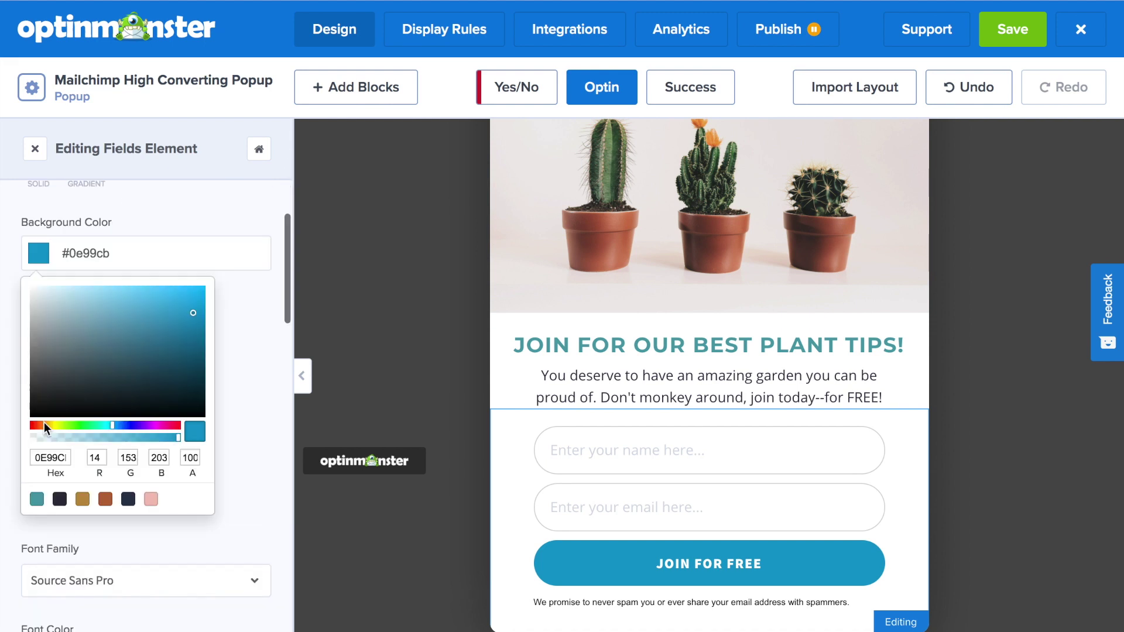
left_click(83, 500)
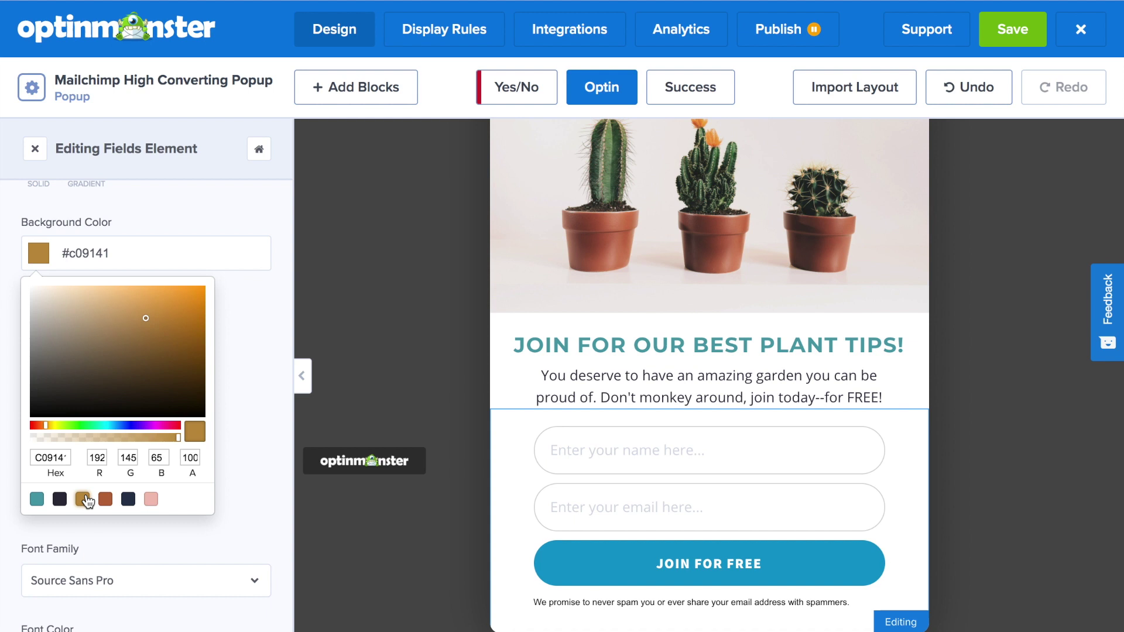
left_click(232, 430)
Step: Make the hover background rust #bb6a3d with 22px hover text
scroll(232, 430, "up", 5)
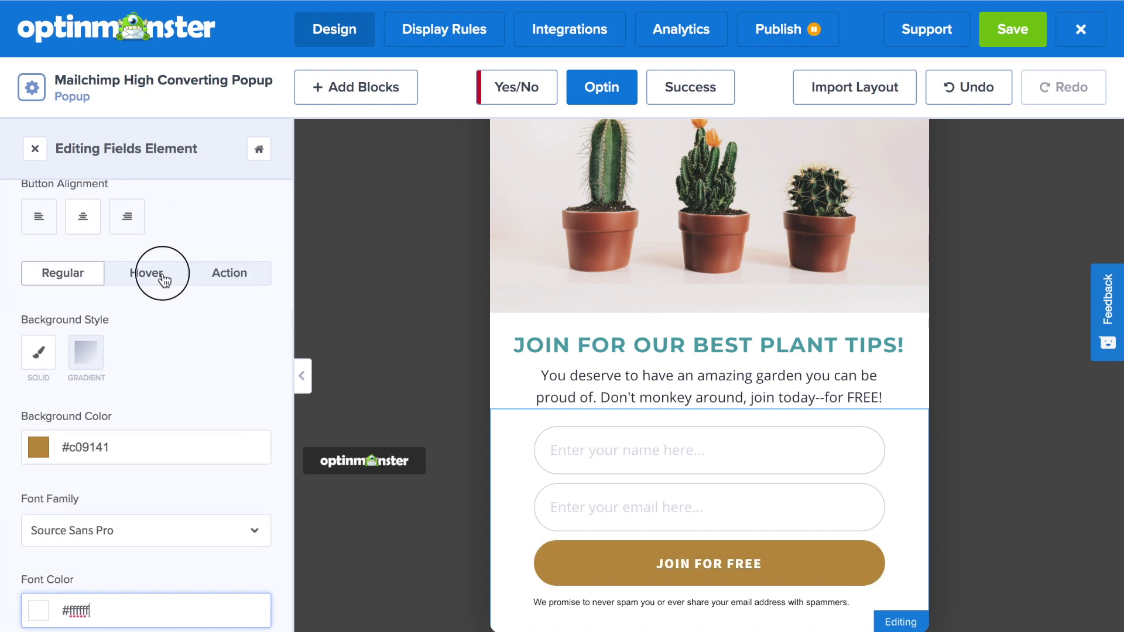
left_click(162, 277)
scroll(183, 477, "down", 1)
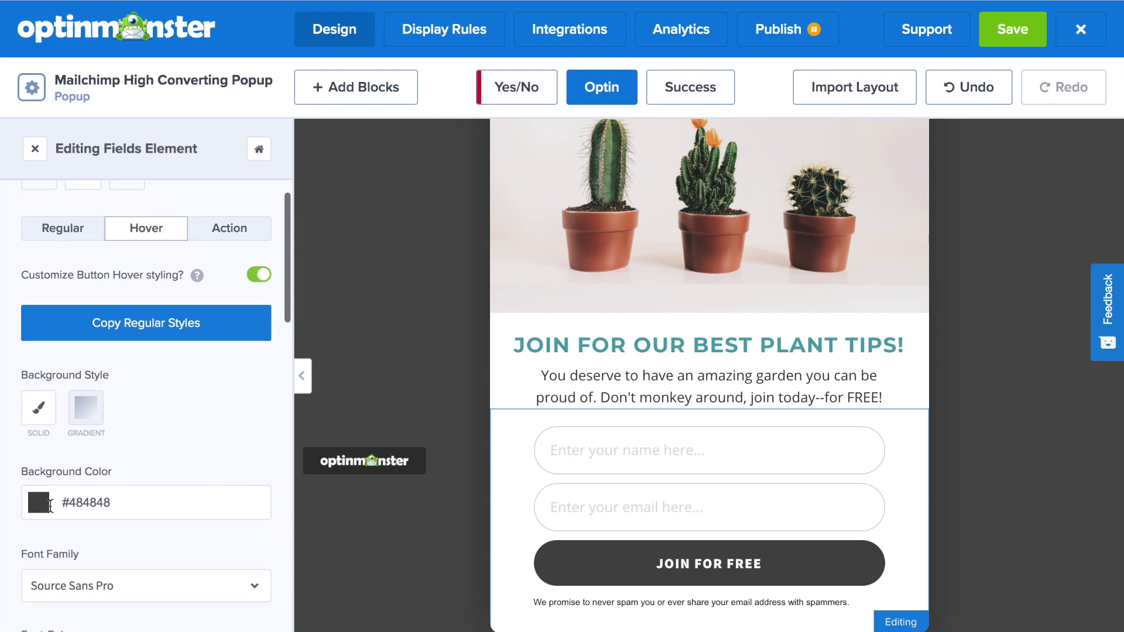
left_click(40, 505)
left_click(105, 499)
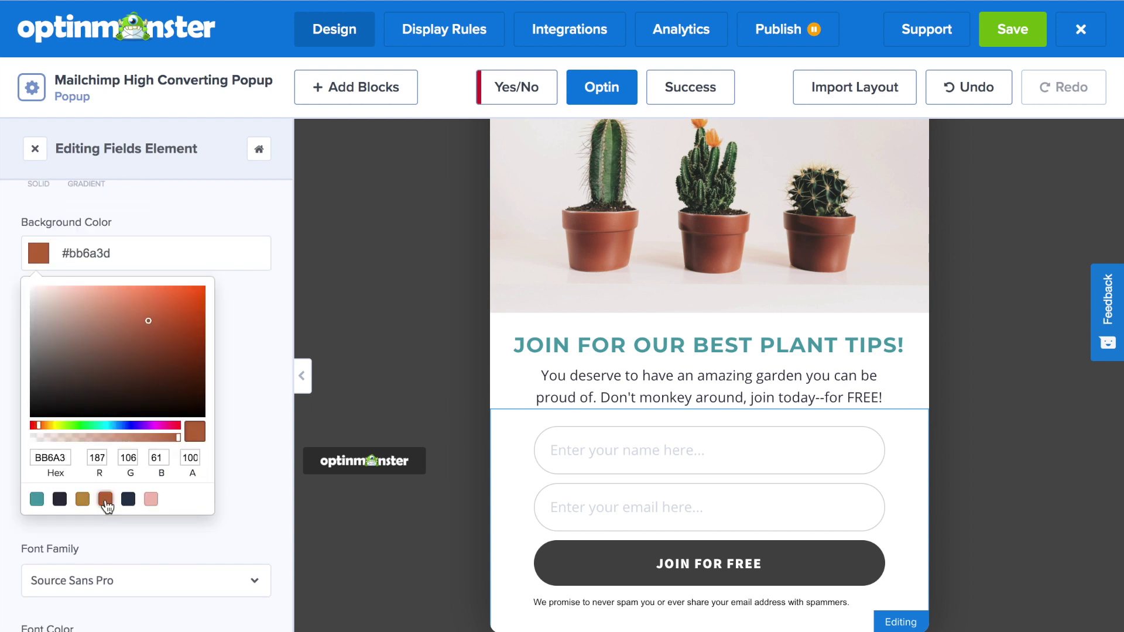
left_click(225, 446)
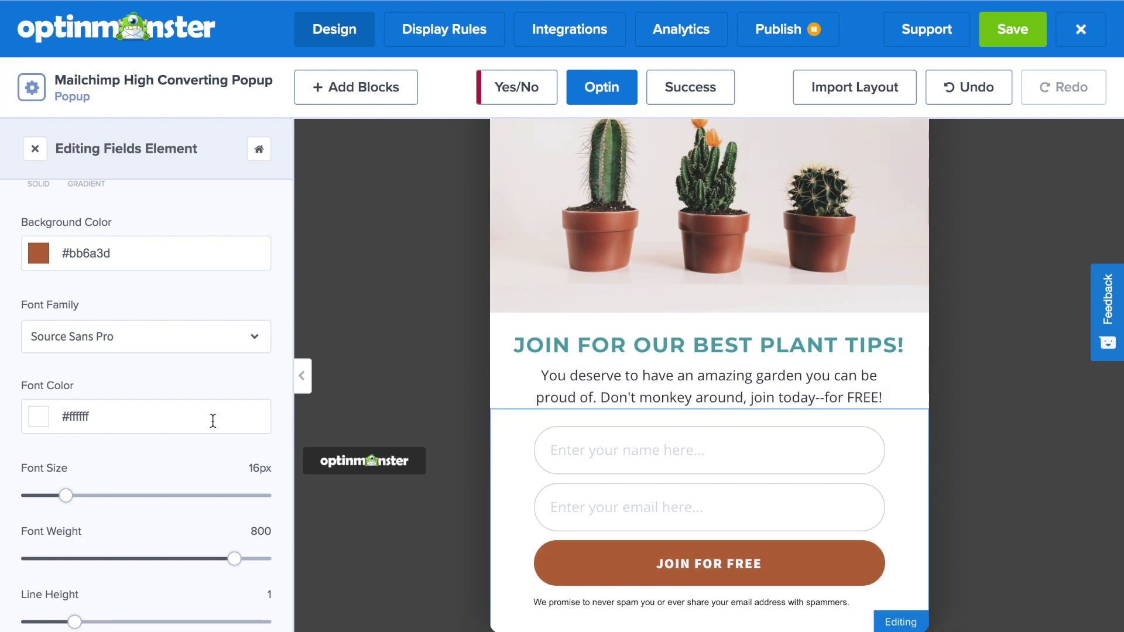
scroll(214, 419, "down", 2)
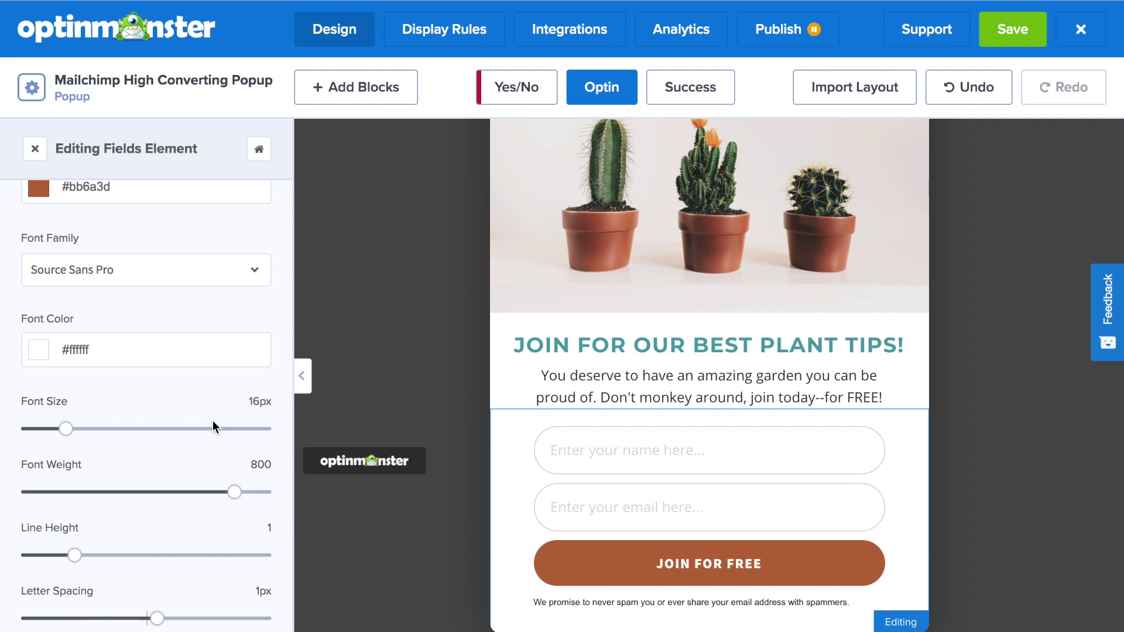
left_click_drag(66, 429, 80, 431)
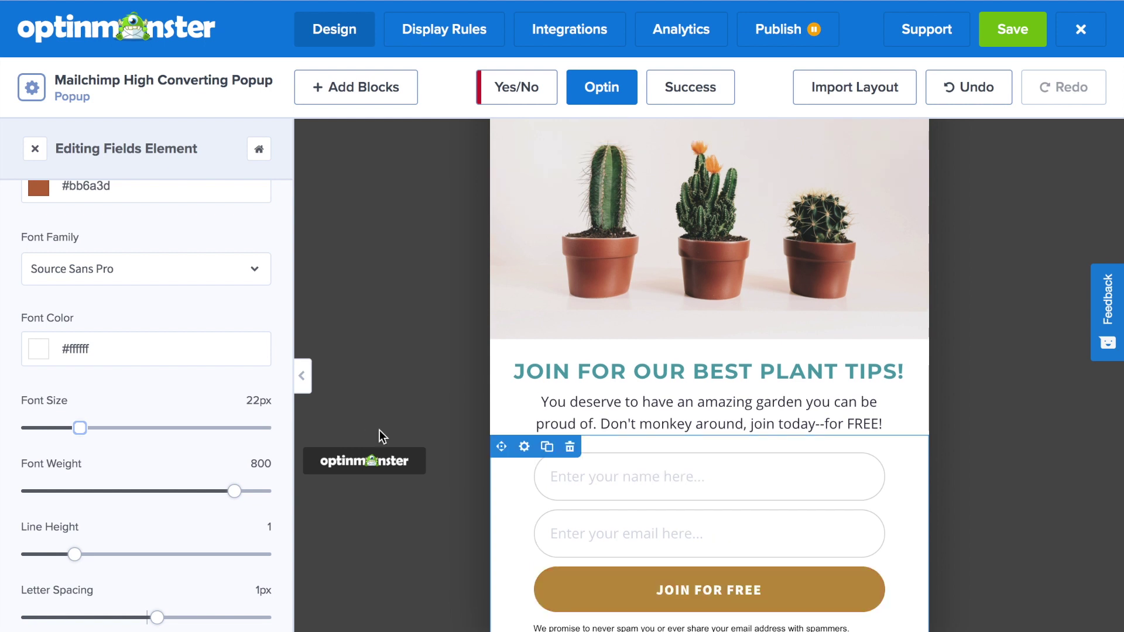
Step: Set the regular button text size to 22px
scroll(121, 328, "up", 4)
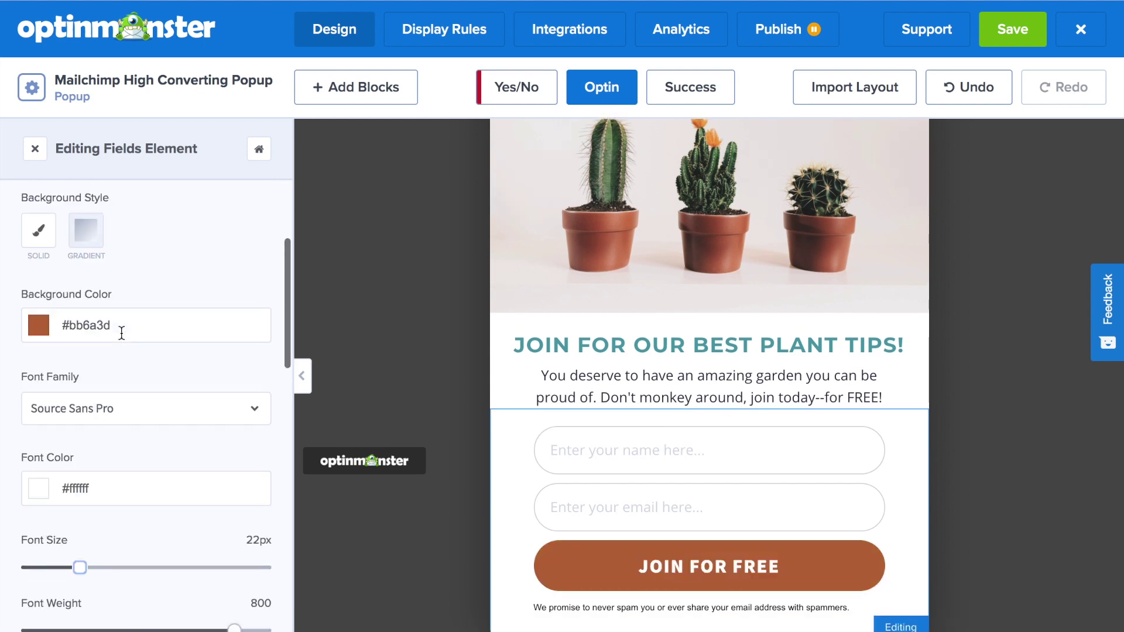
scroll(121, 300, "up", 3)
left_click(75, 260)
scroll(114, 402, "down", 5)
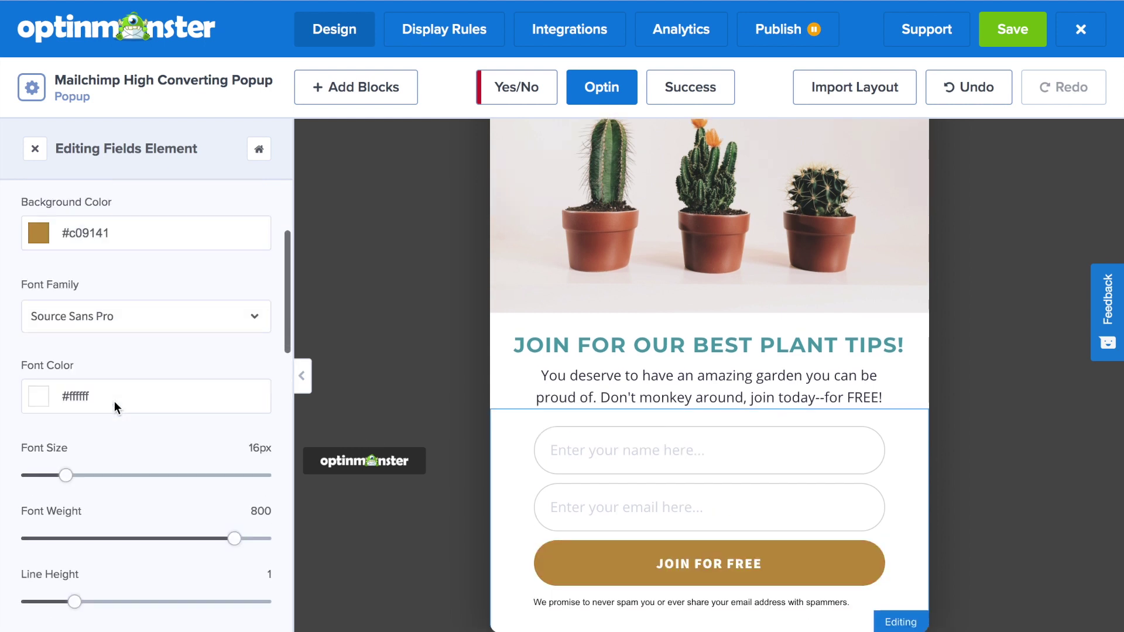
left_click_drag(67, 365, 80, 367)
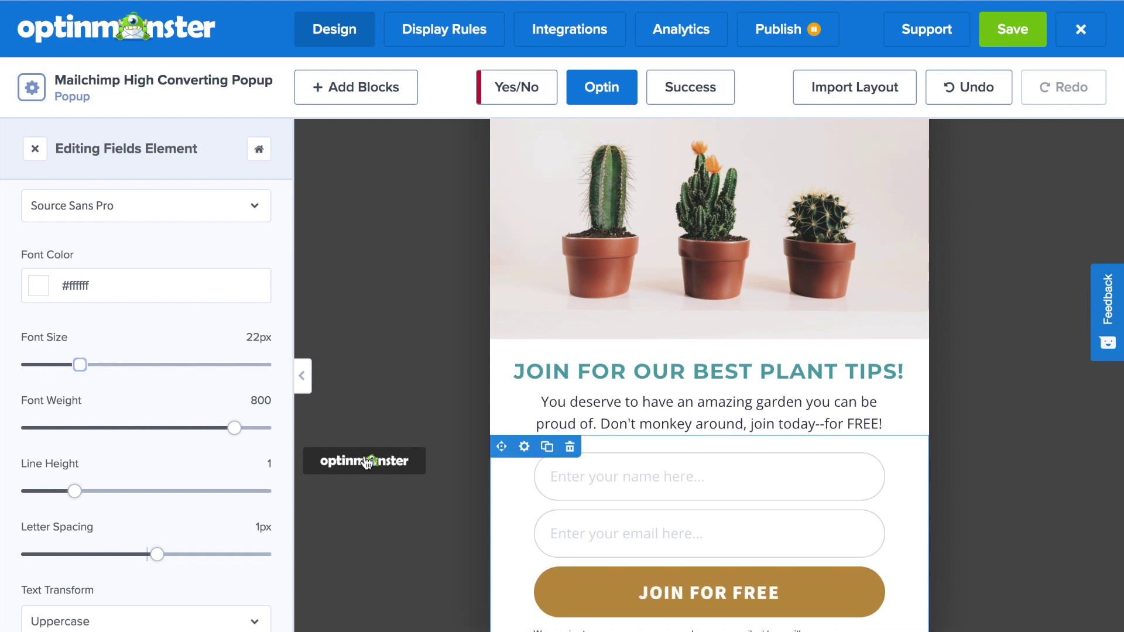
left_click(557, 587)
left_click(230, 395)
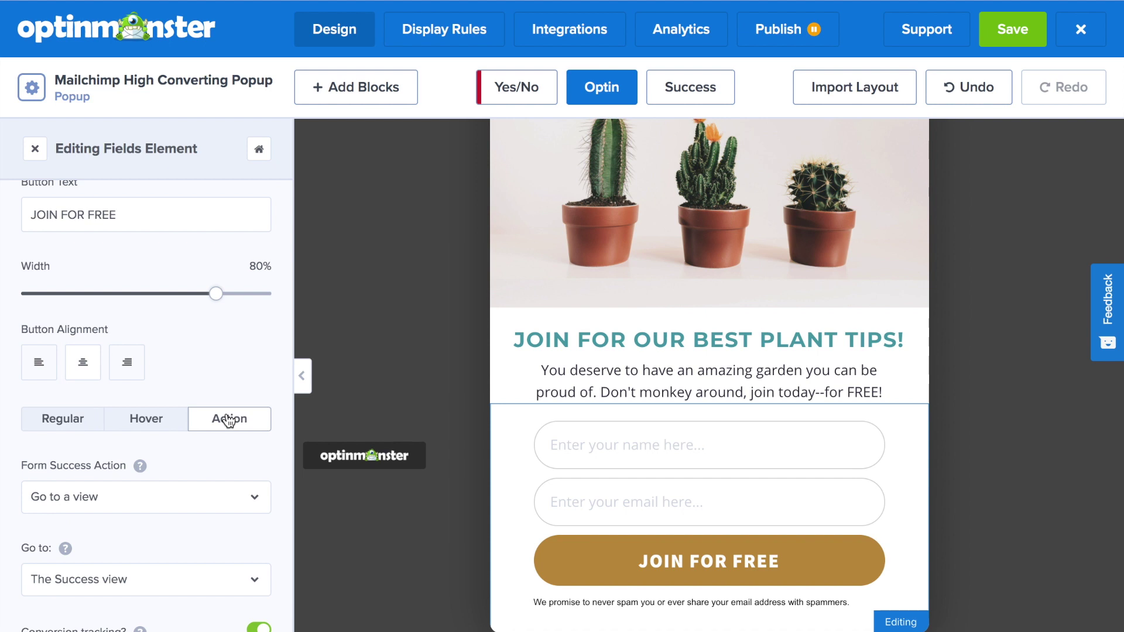
scroll(230, 436, "down", 3)
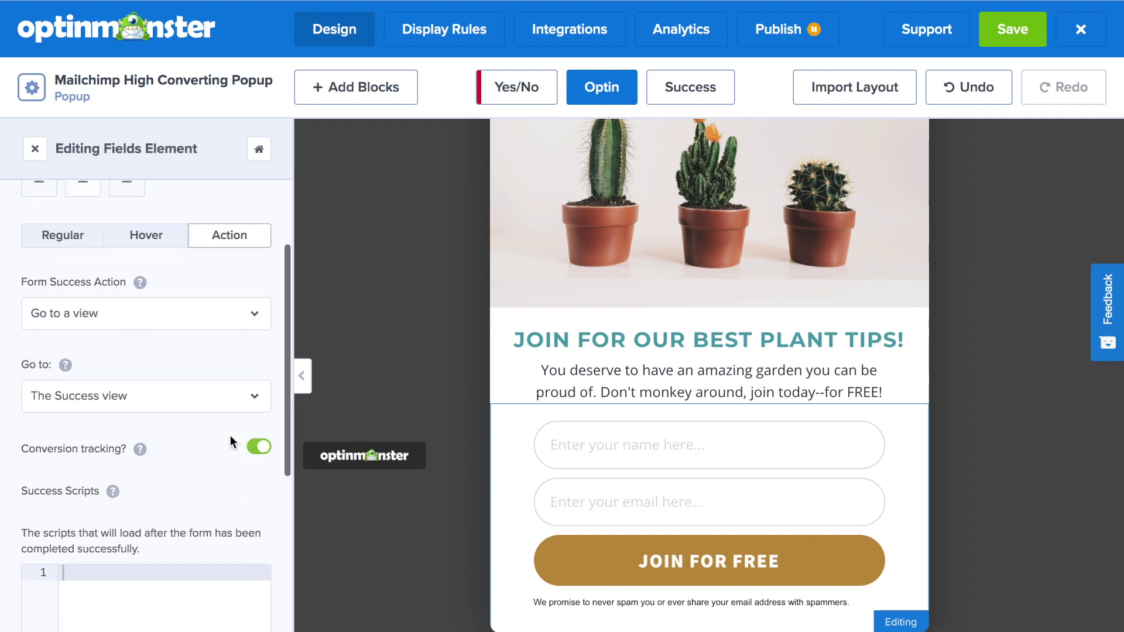
left_click(220, 297)
left_click(202, 353)
left_click(190, 379)
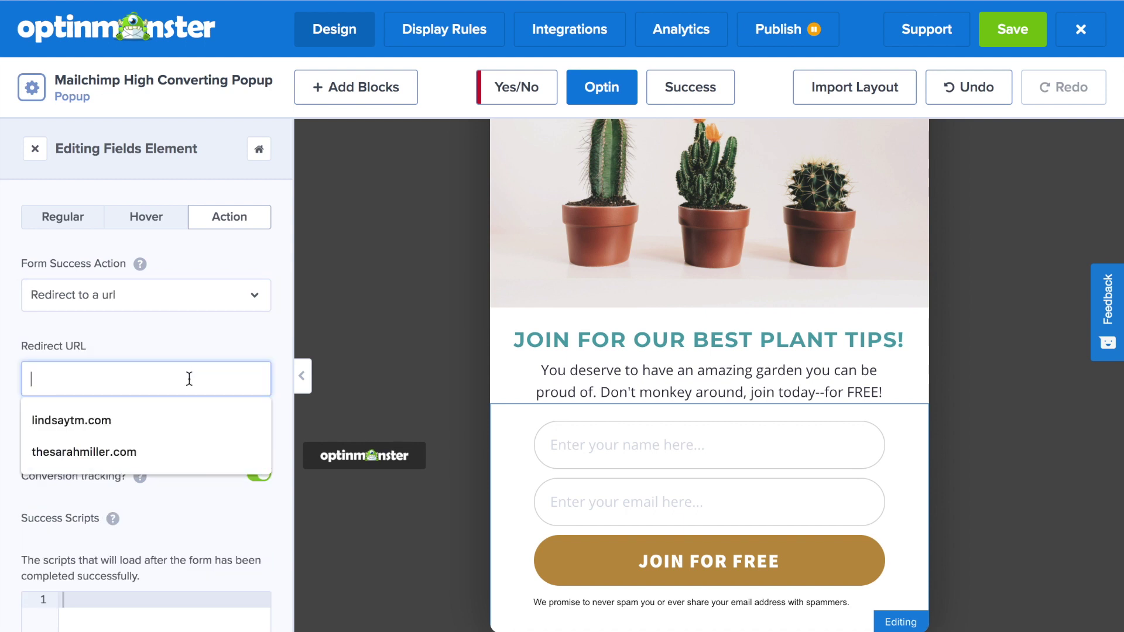
type("www.")
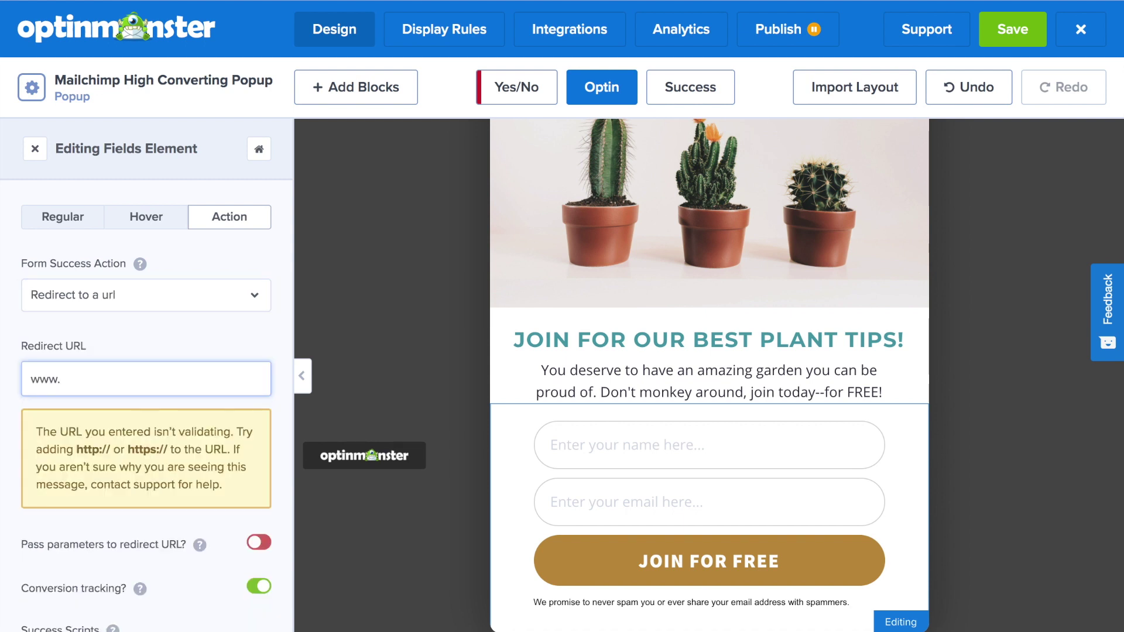
type("mysite.com/success-page")
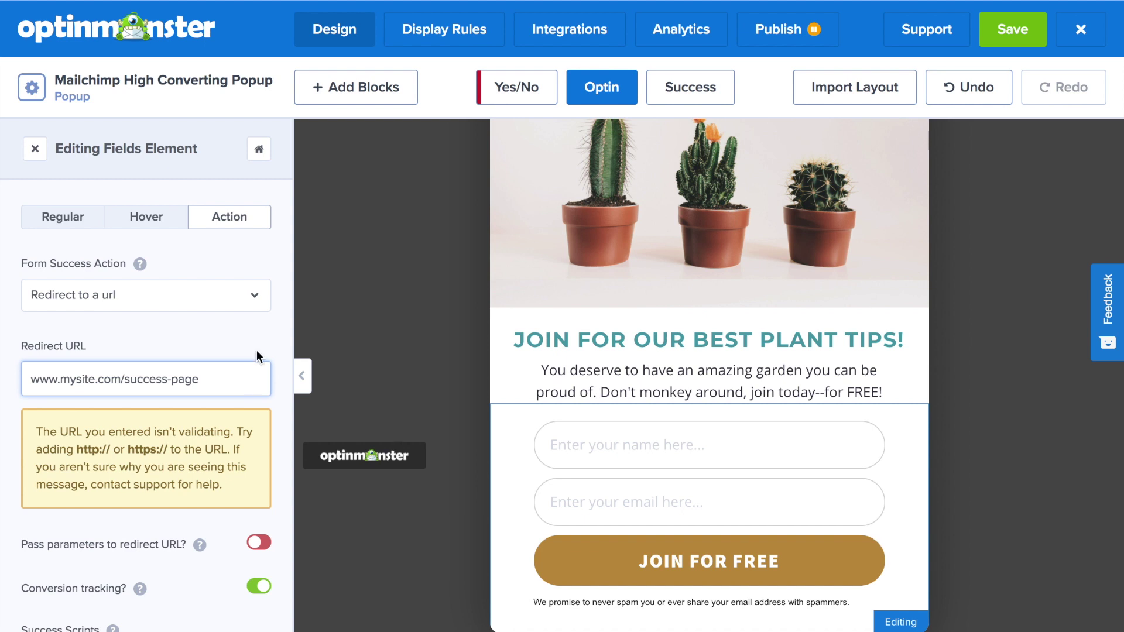
Step: Switch the success action back to going to the Success view
left_click(256, 304)
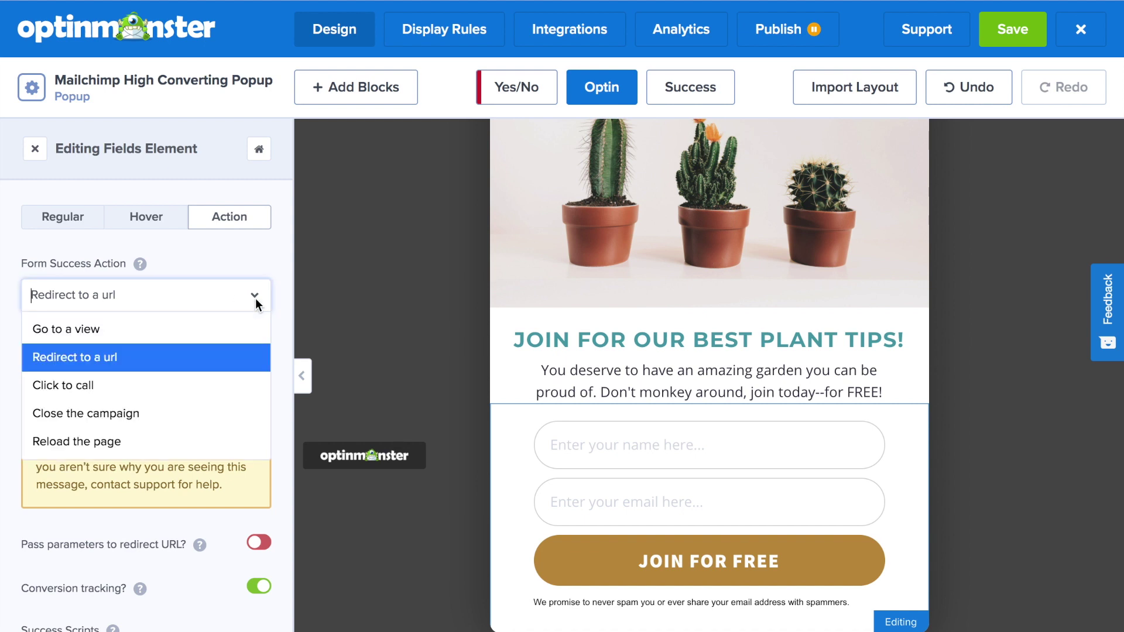
left_click(230, 329)
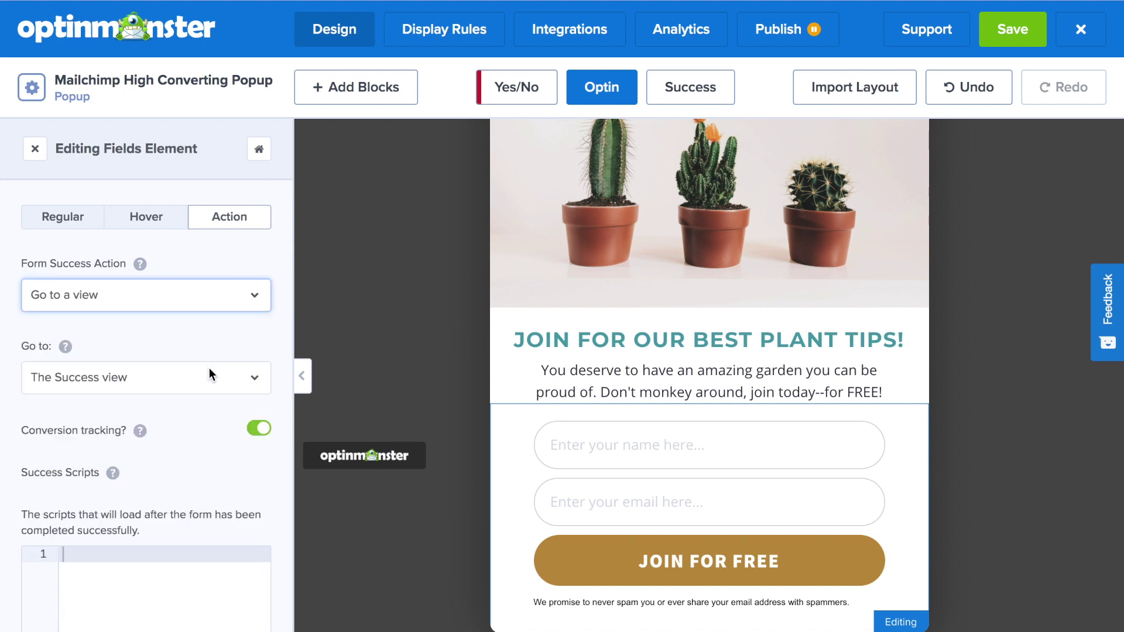
left_click(678, 94)
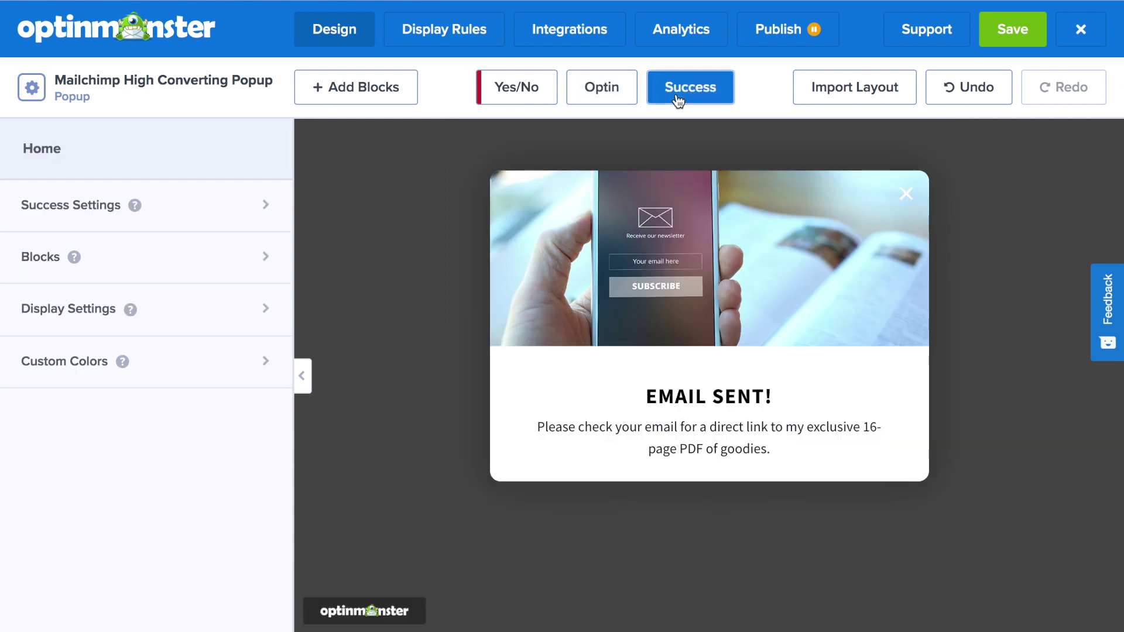
Step: Import the Optin view's layout into the Success view and change its headline to 'YOU'RE IN!'
left_click(889, 92)
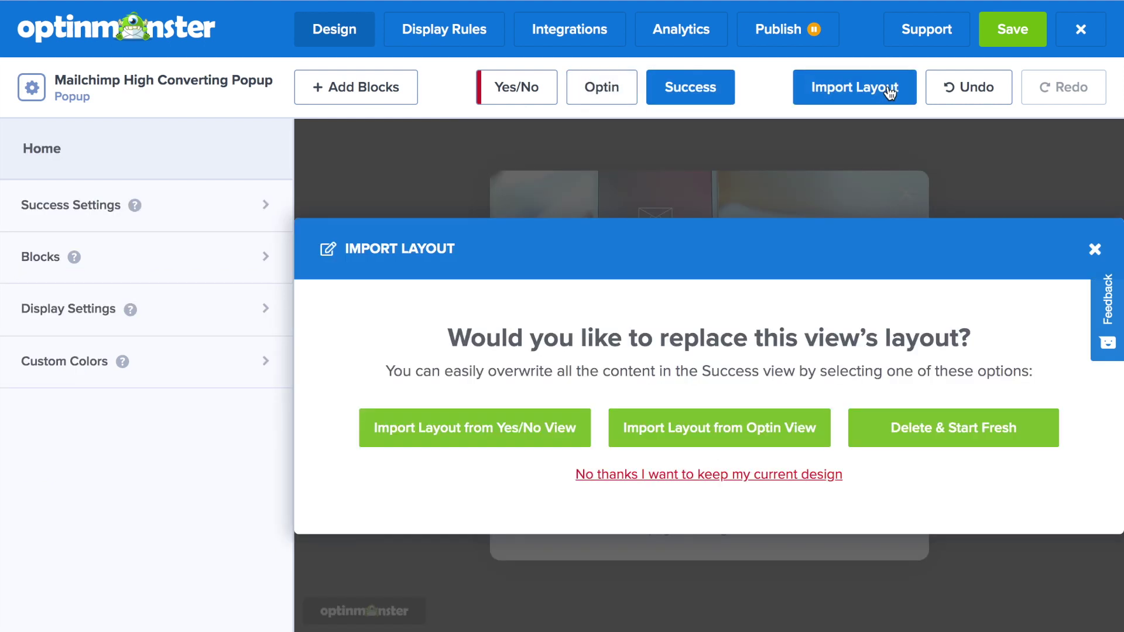
left_click(770, 420)
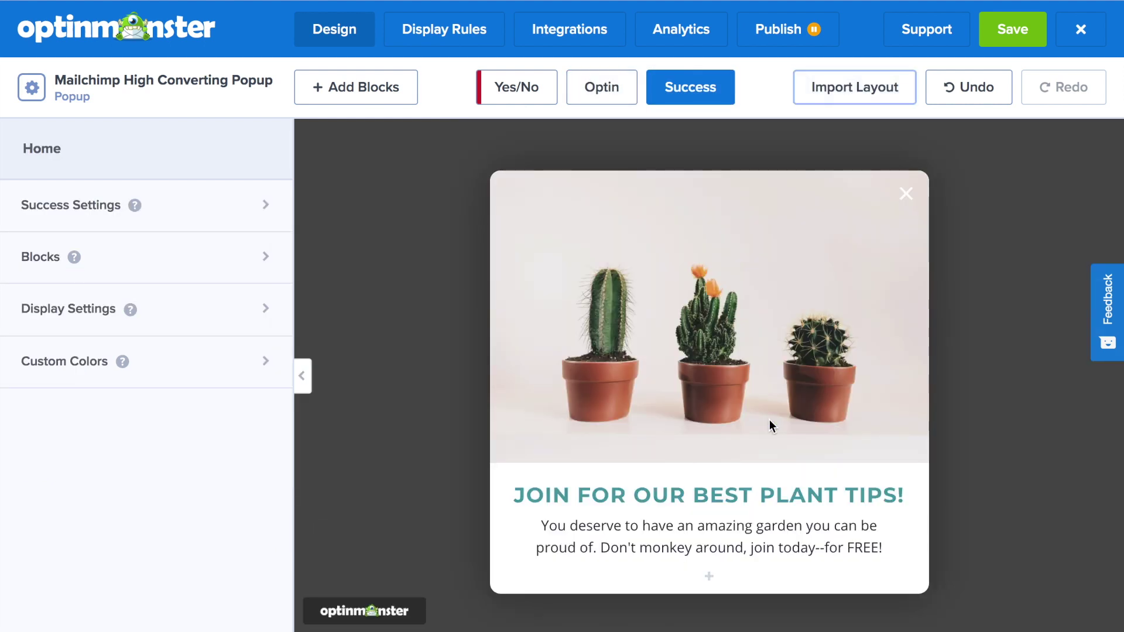
left_click(819, 503)
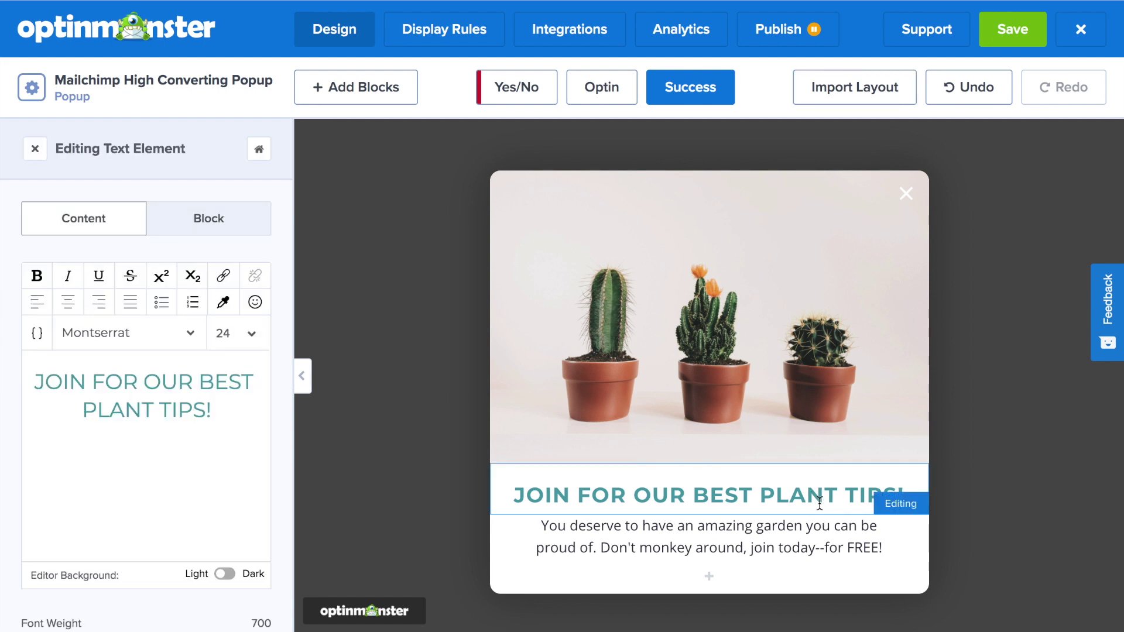
left_click_drag(212, 409, 36, 376)
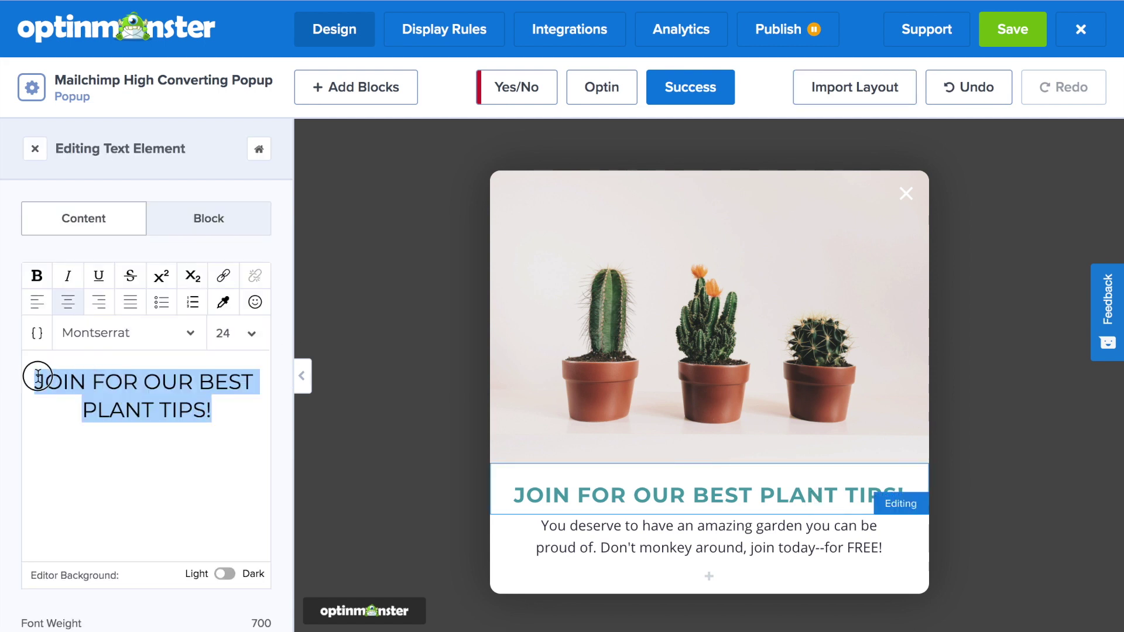
type("YOU'RE IN!")
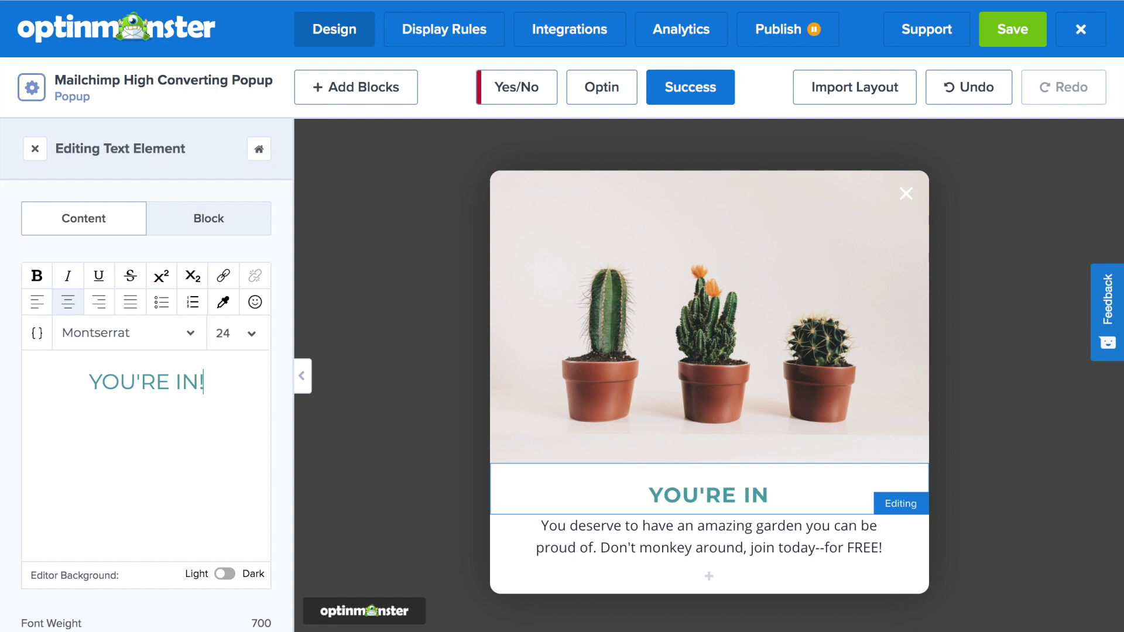
Step: Replace the Success view paragraph with 'Be on the lookout for the best newsletter around to turn your thumb GREEN!'
left_click(598, 548)
left_click_drag(164, 436, 37, 381)
type("Be on the look")
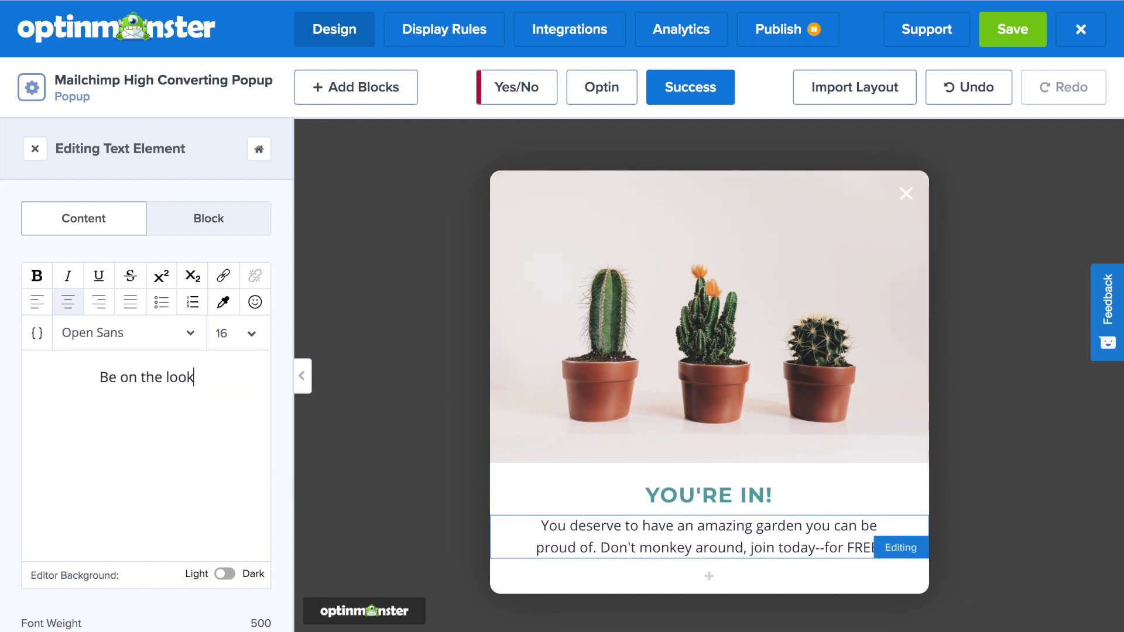
type("out for the best newsletter around to ")
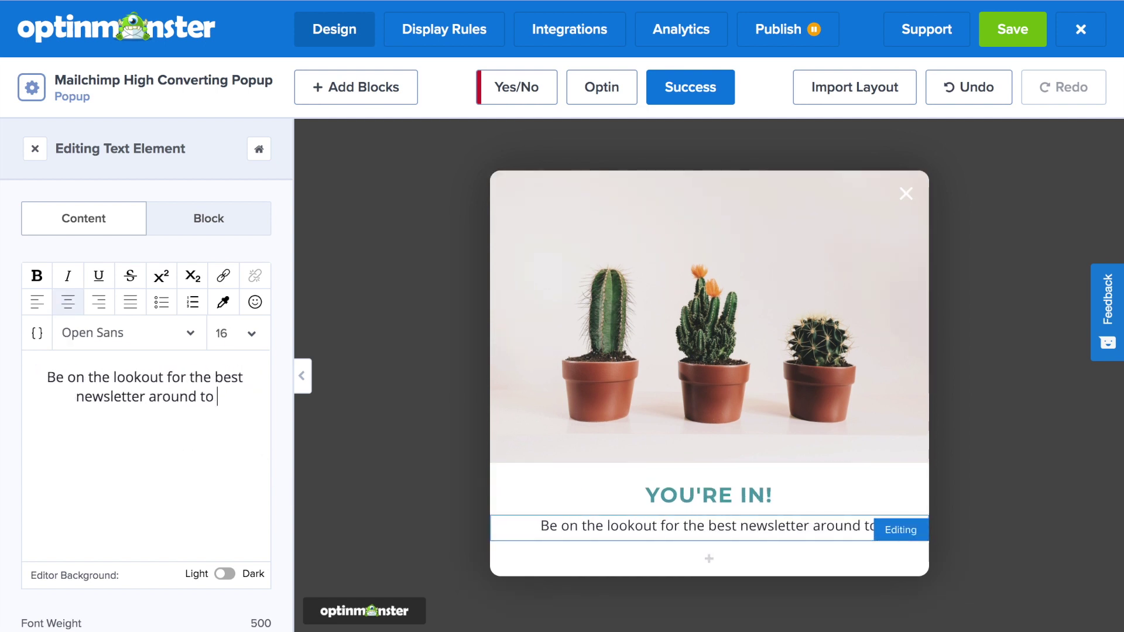
type("turn your thumb GREEN!")
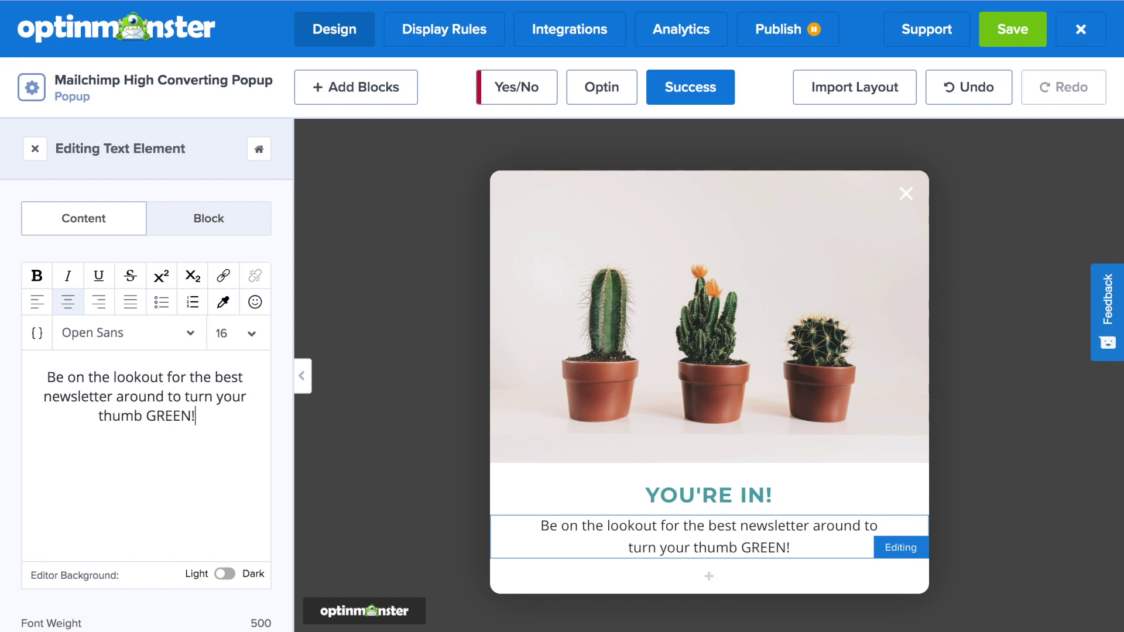
left_click(581, 91)
Step: Look over the Optin view of the popup, then go to the campaign's Display Rules
mouse_move(661, 273)
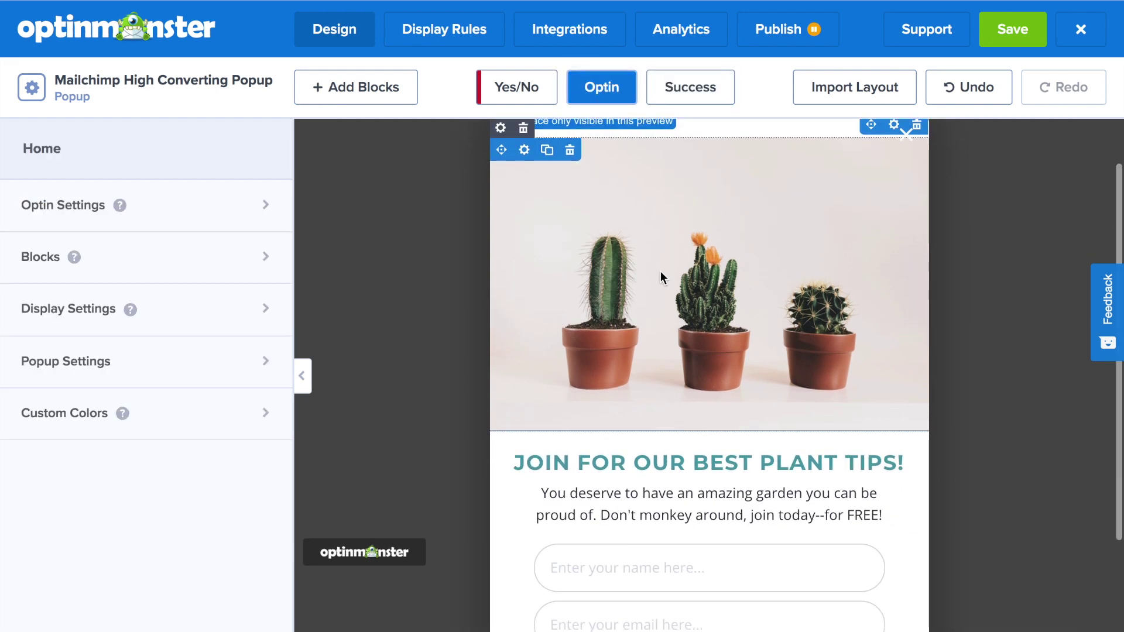
scroll(660, 272, "down", 2)
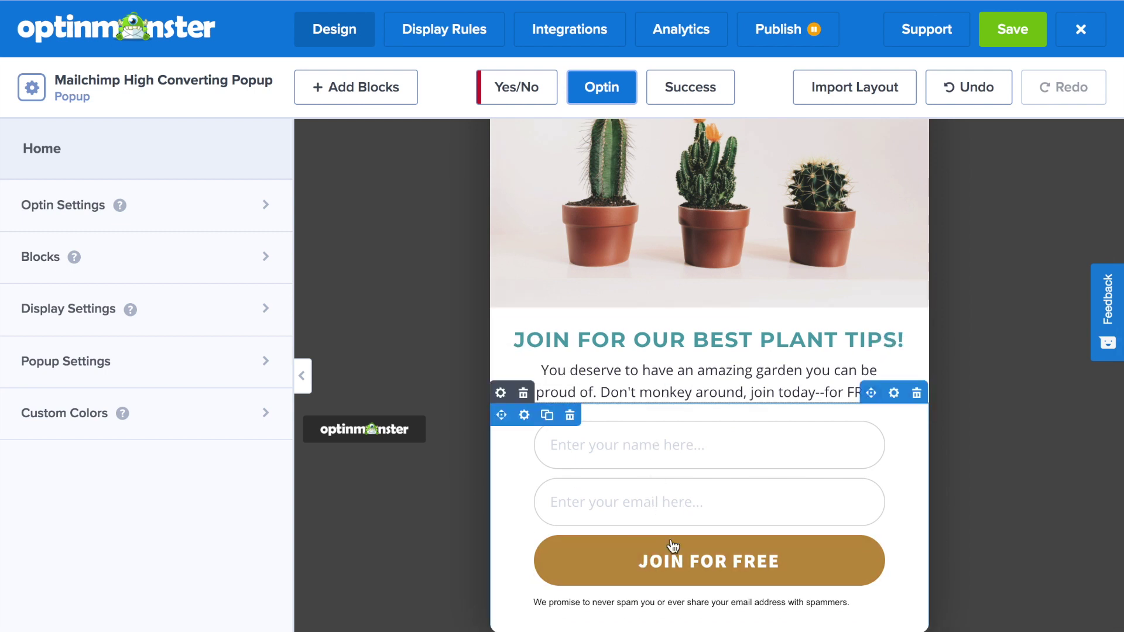
scroll(538, 124, "up", 3)
left_click(444, 45)
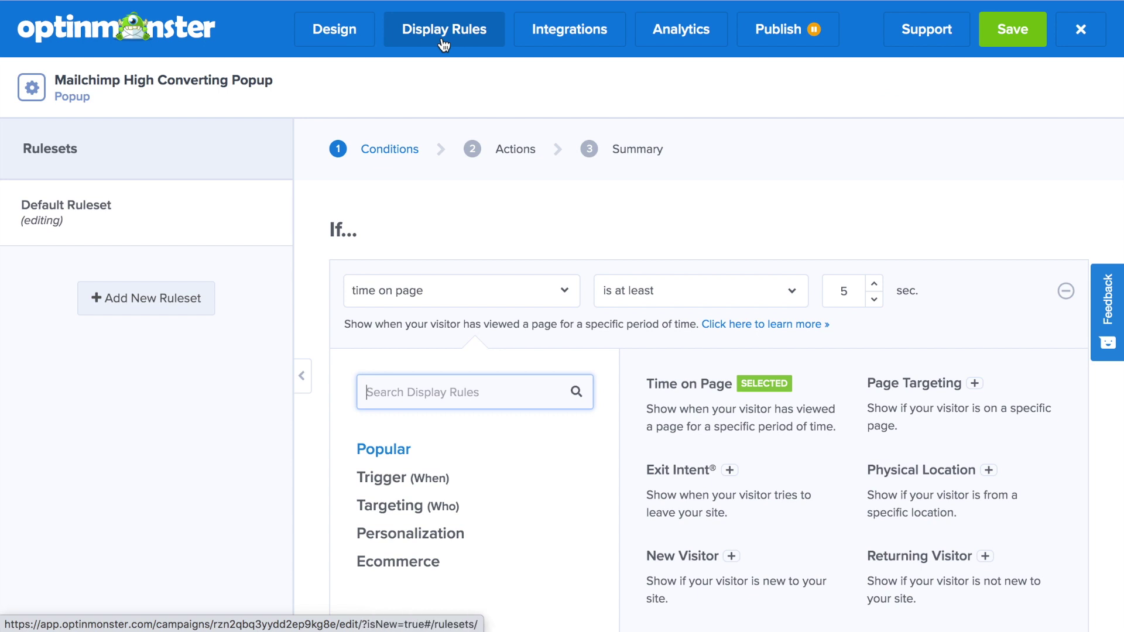
Step: Keep the 5-seconds-on-page ruleset showing the Optin view and review its Summary
scroll(625, 268, "down", 1)
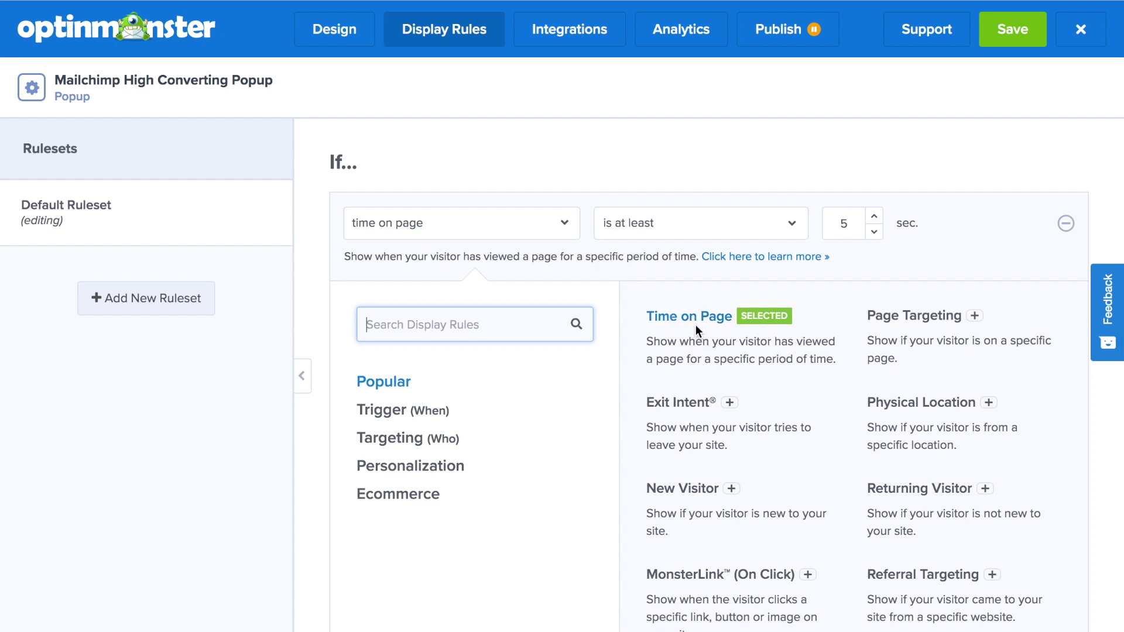
scroll(697, 412, "down", 1)
scroll(697, 413, "down", 1)
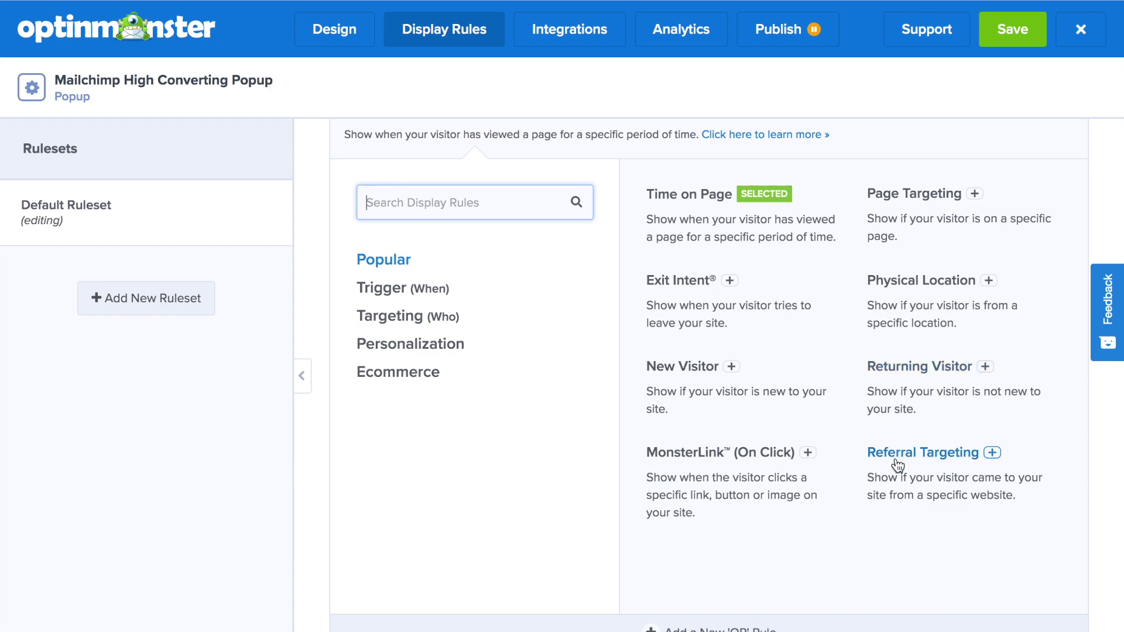
scroll(896, 463, "down", 5)
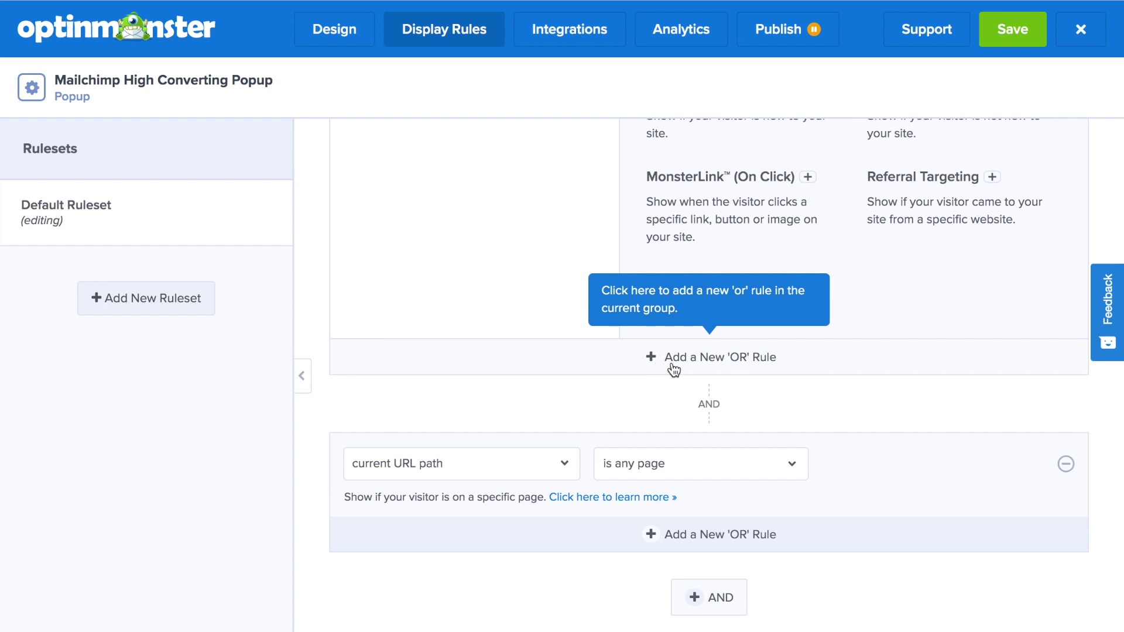
scroll(834, 422, "down", 2)
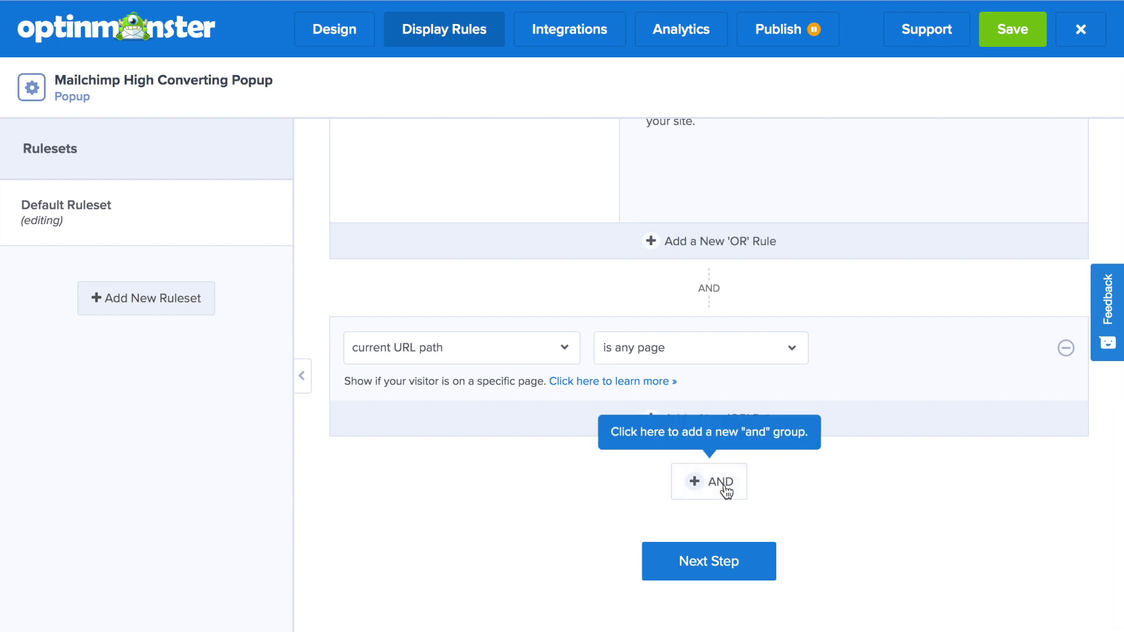
left_click(718, 566)
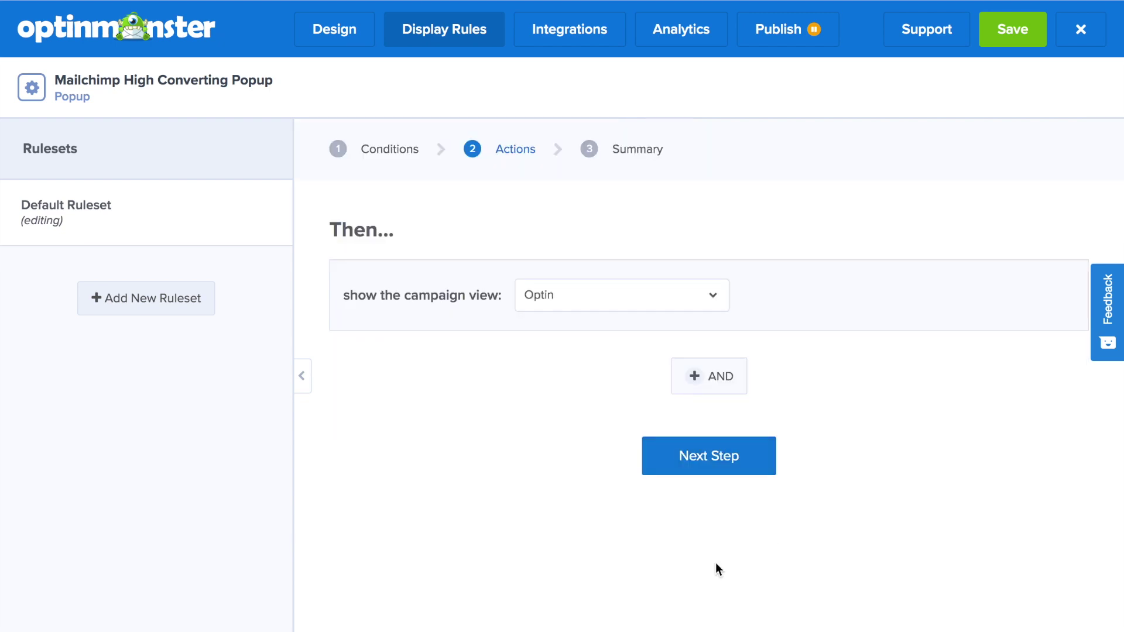
left_click(693, 471)
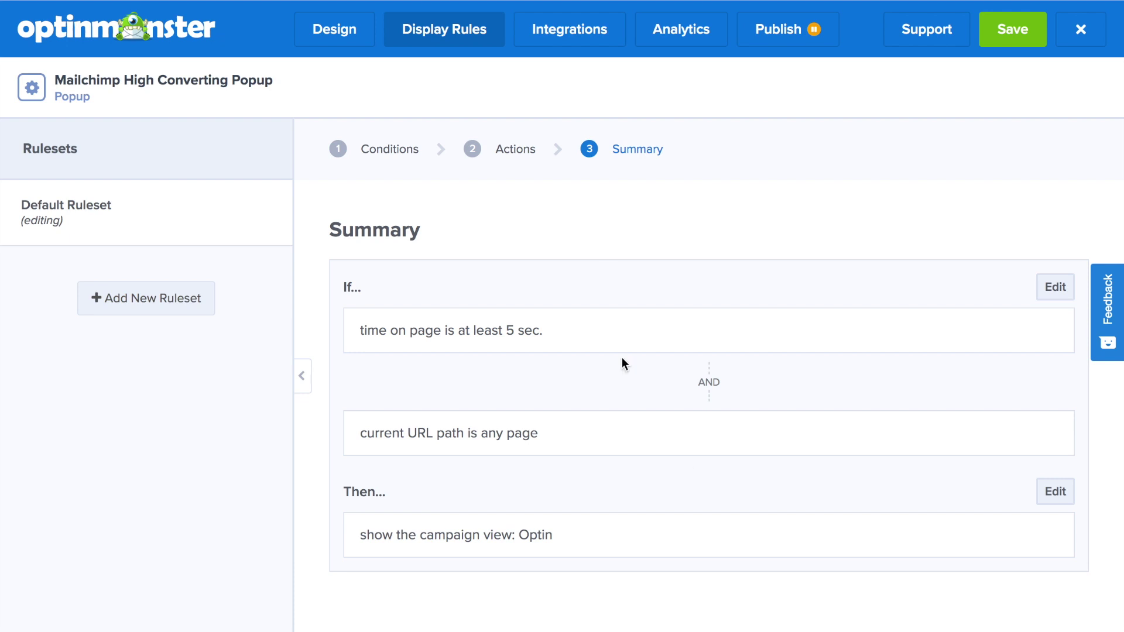
left_click(570, 30)
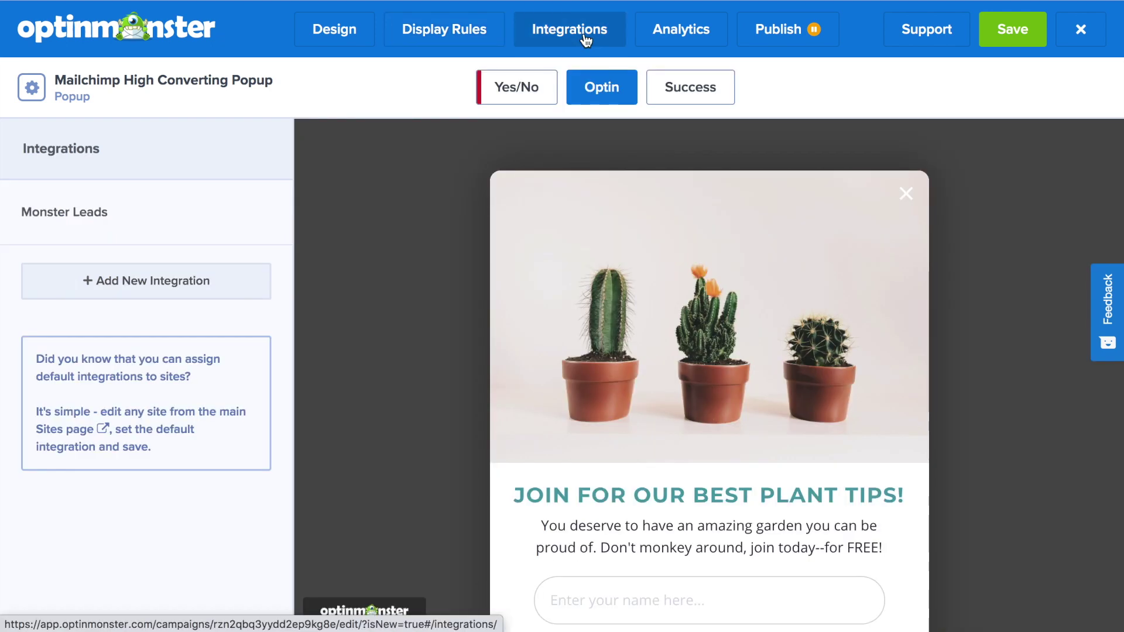
Step: Add a new integration with MailChimp as email provider and choose to add a new account
left_click(237, 289)
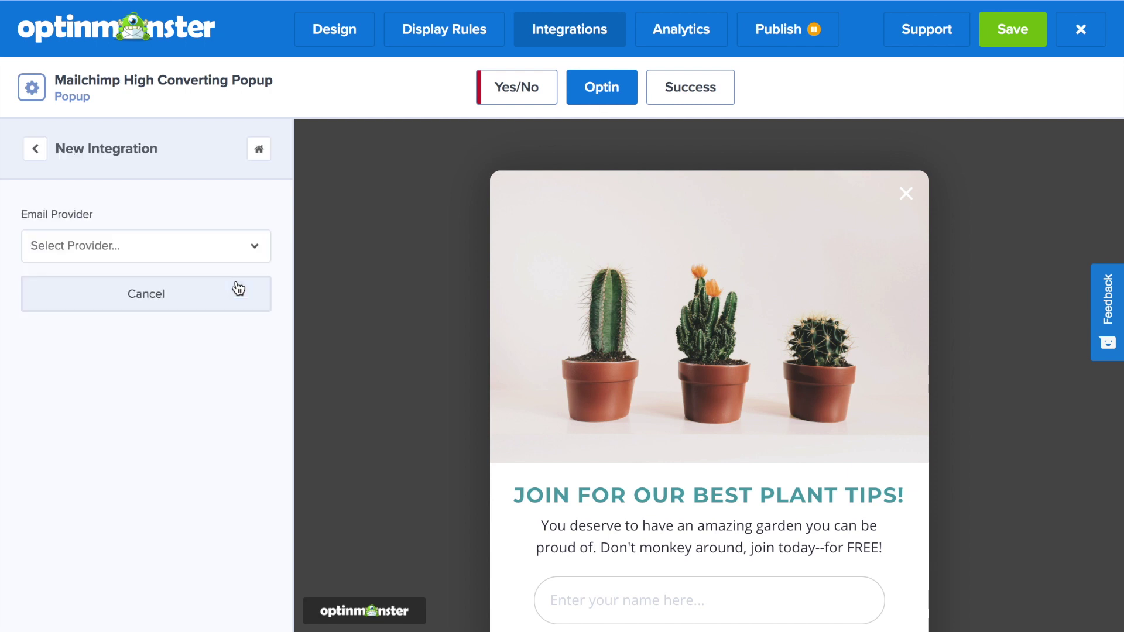
left_click(233, 245)
type("Mail")
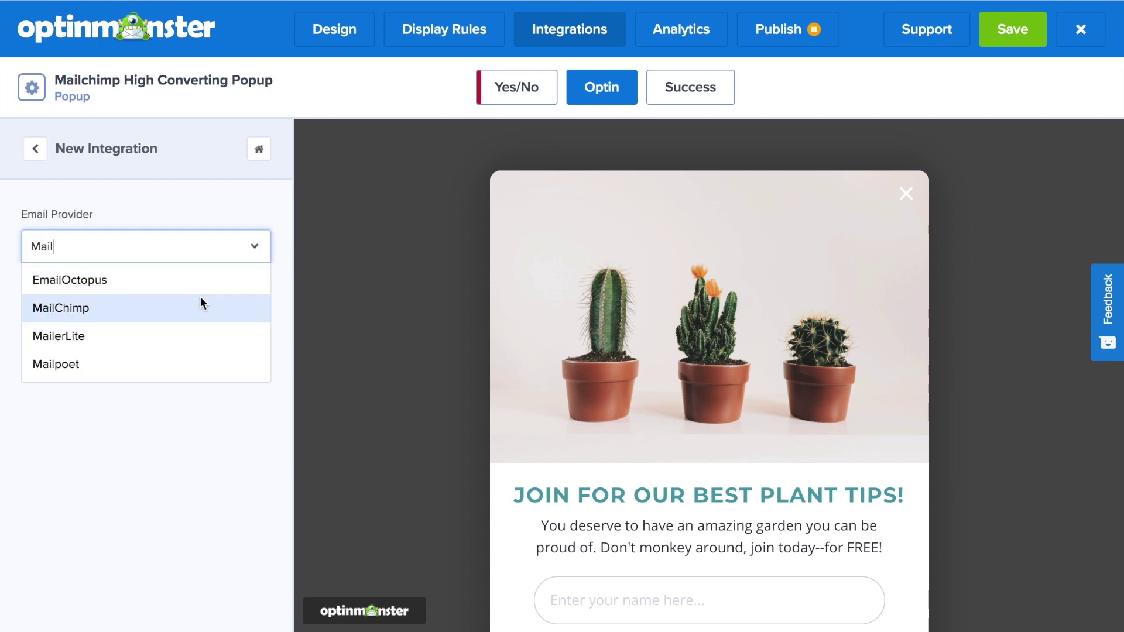
left_click(198, 302)
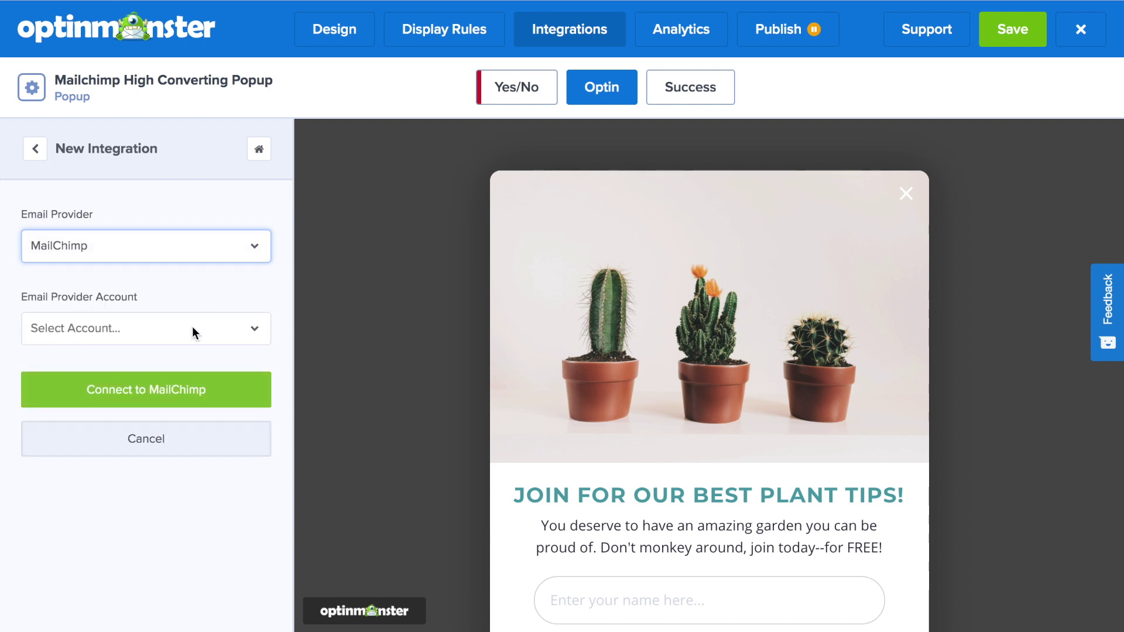
left_click(192, 328)
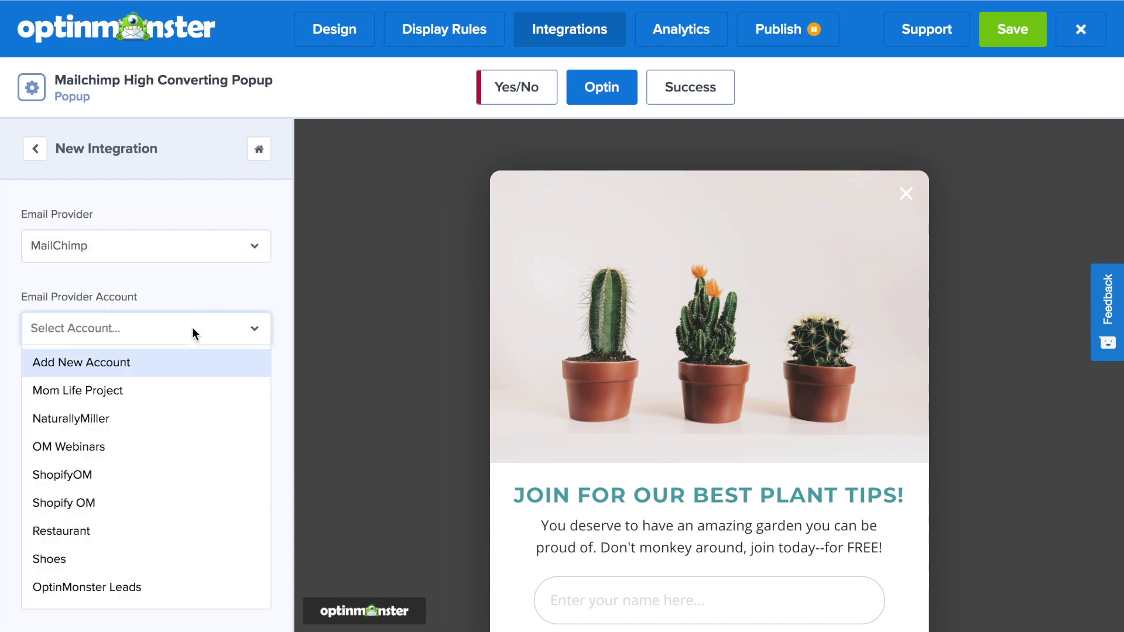
left_click(181, 363)
scroll(181, 364, "down", 3)
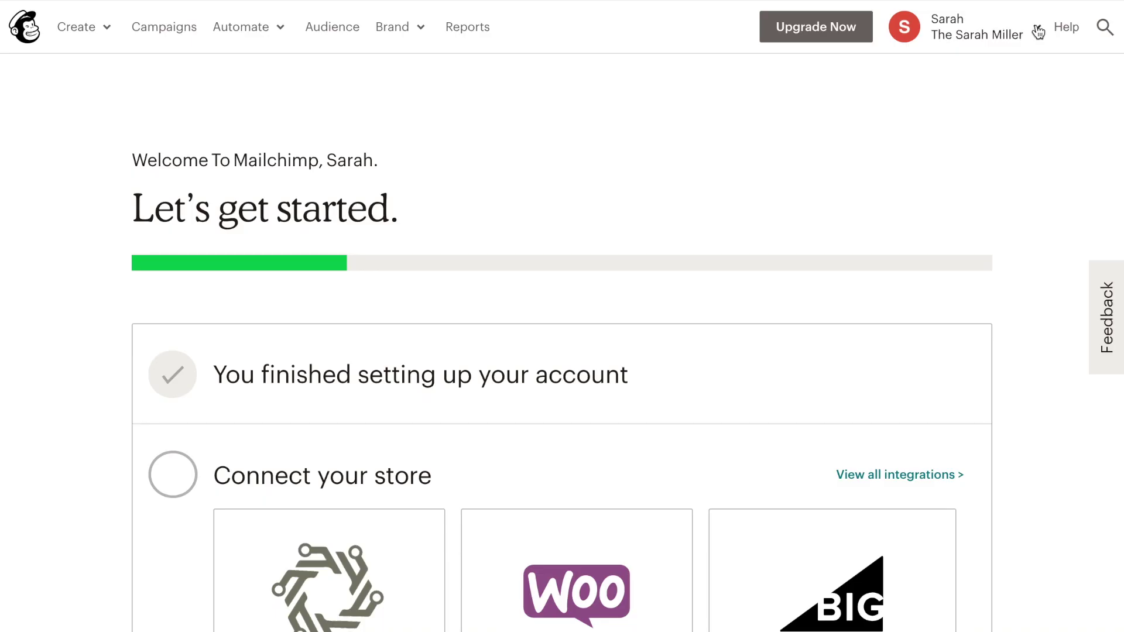
left_click(1039, 33)
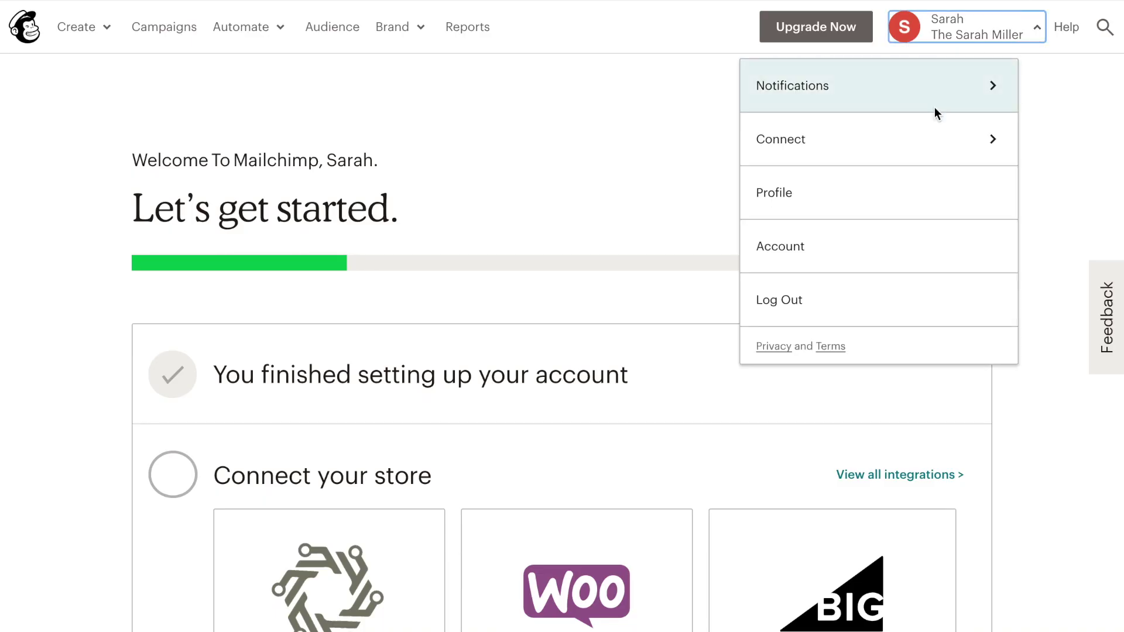
Step: Create a new API key under Mailchimp's Account > Extras > API keys and select it
left_click(890, 252)
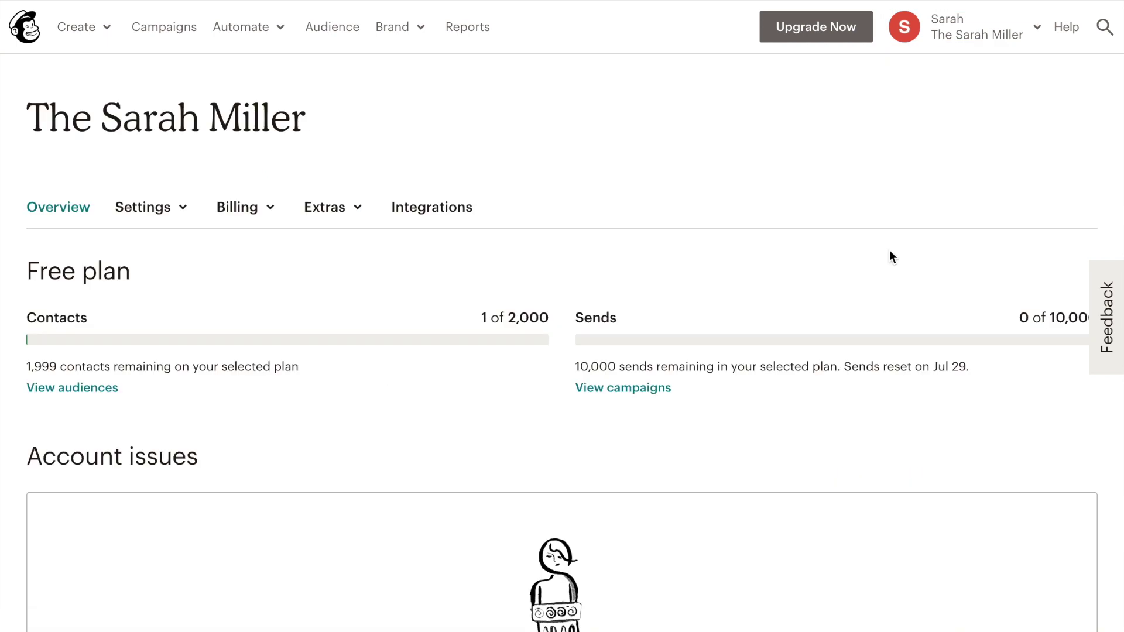
left_click(360, 216)
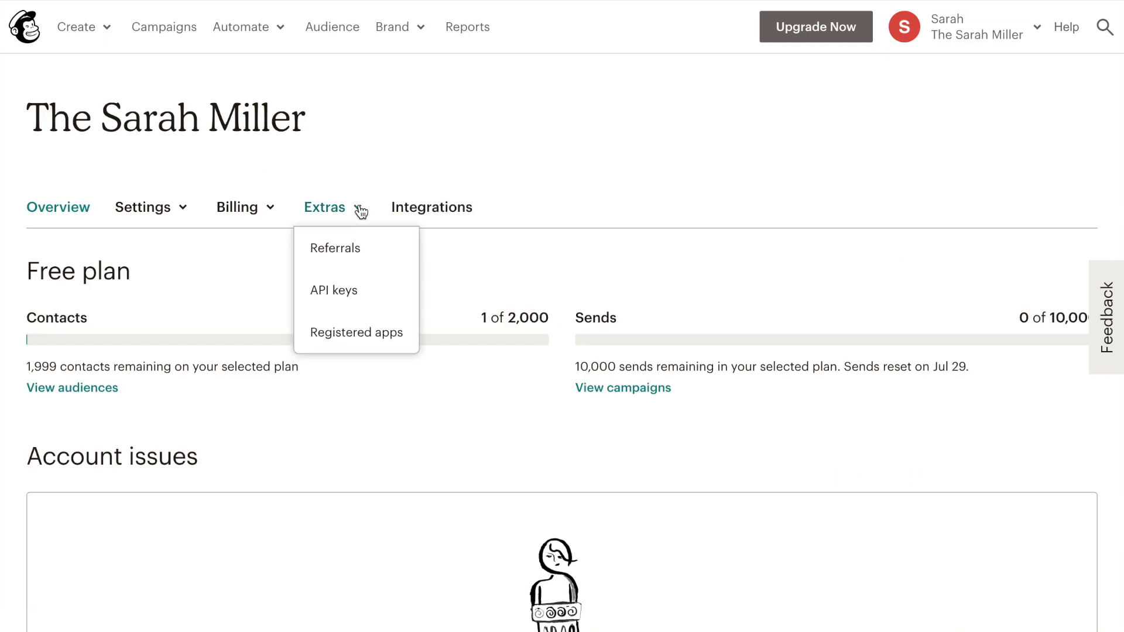
left_click(359, 290)
scroll(359, 287, "down", 5)
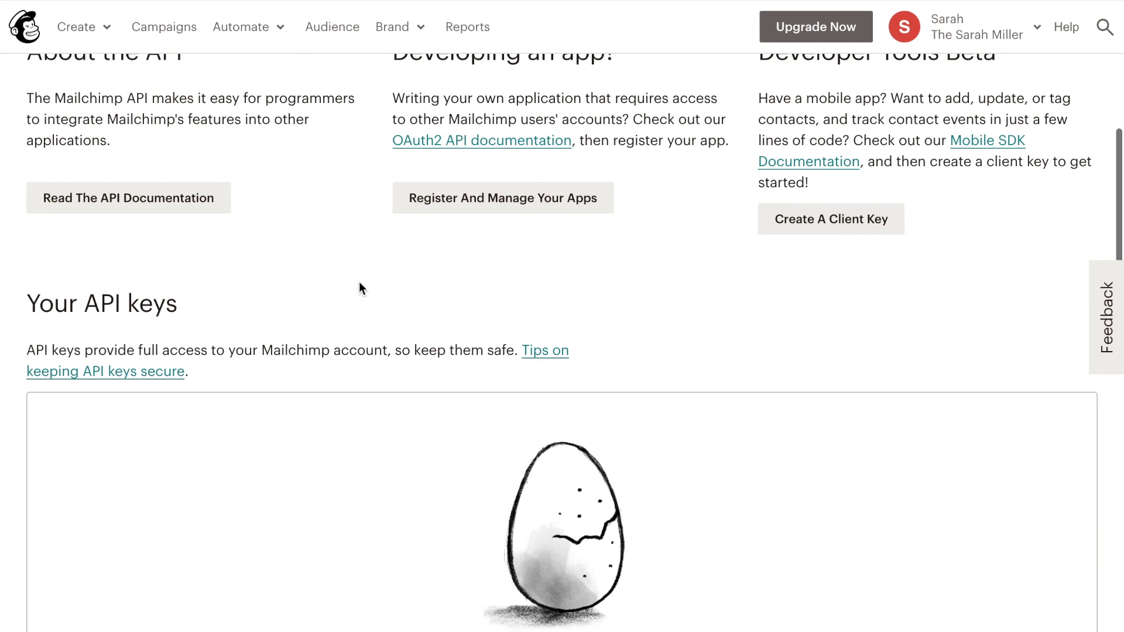
scroll(360, 288, "down", 5)
left_click(532, 424)
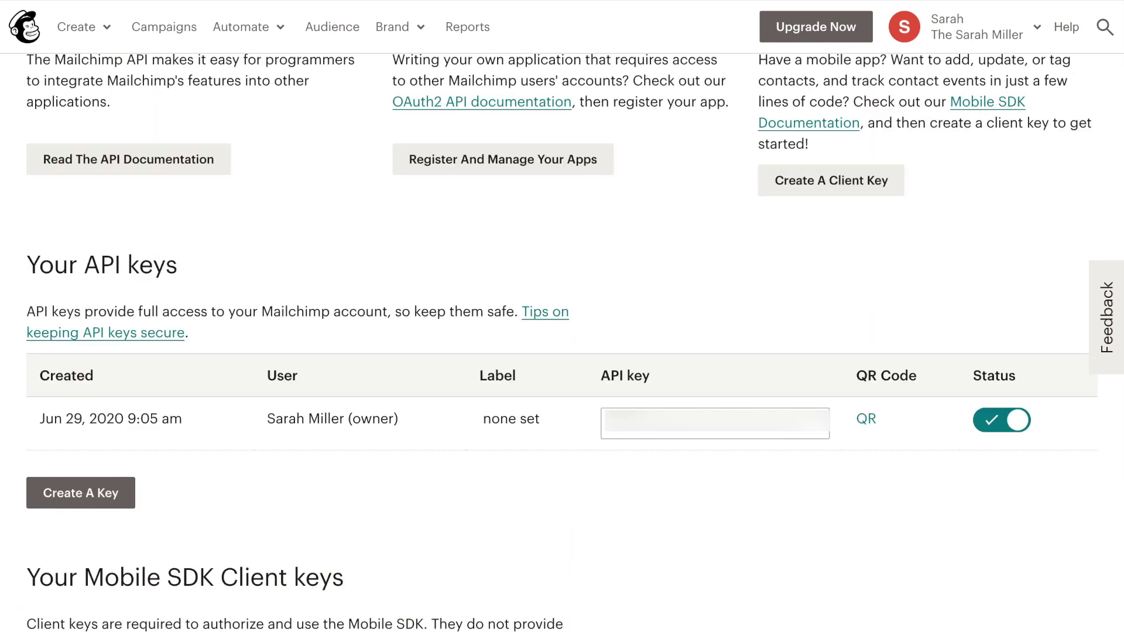
left_click(715, 423)
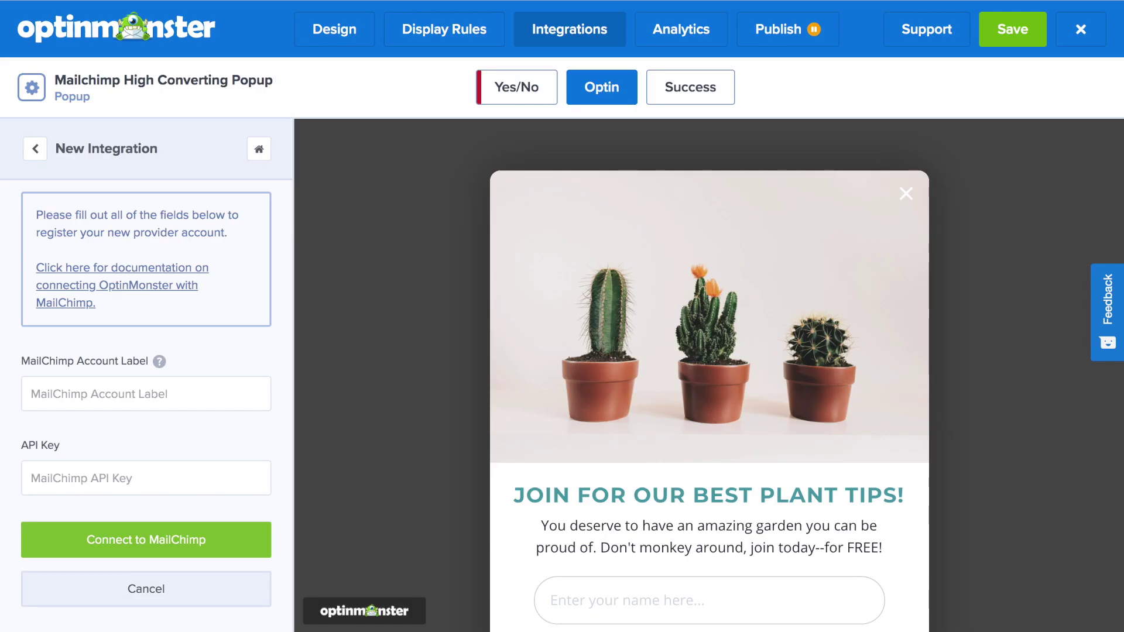
Step: Paste the API key, enter an account label, and connect the MailChimp account
left_click(158, 477)
key("ctrl+v")
left_click(183, 394)
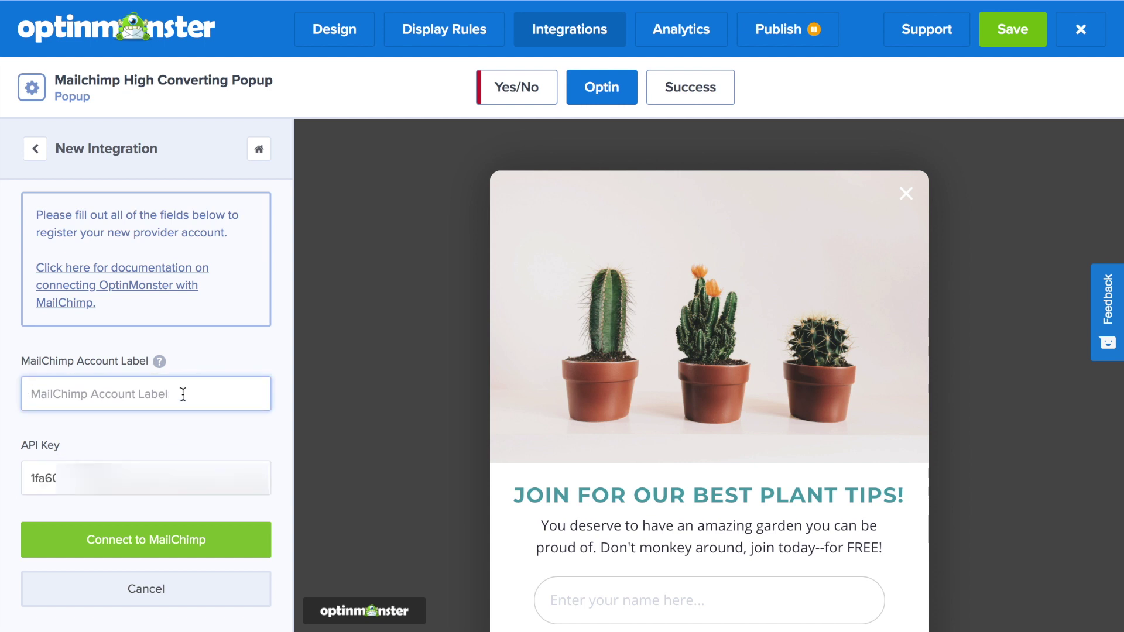
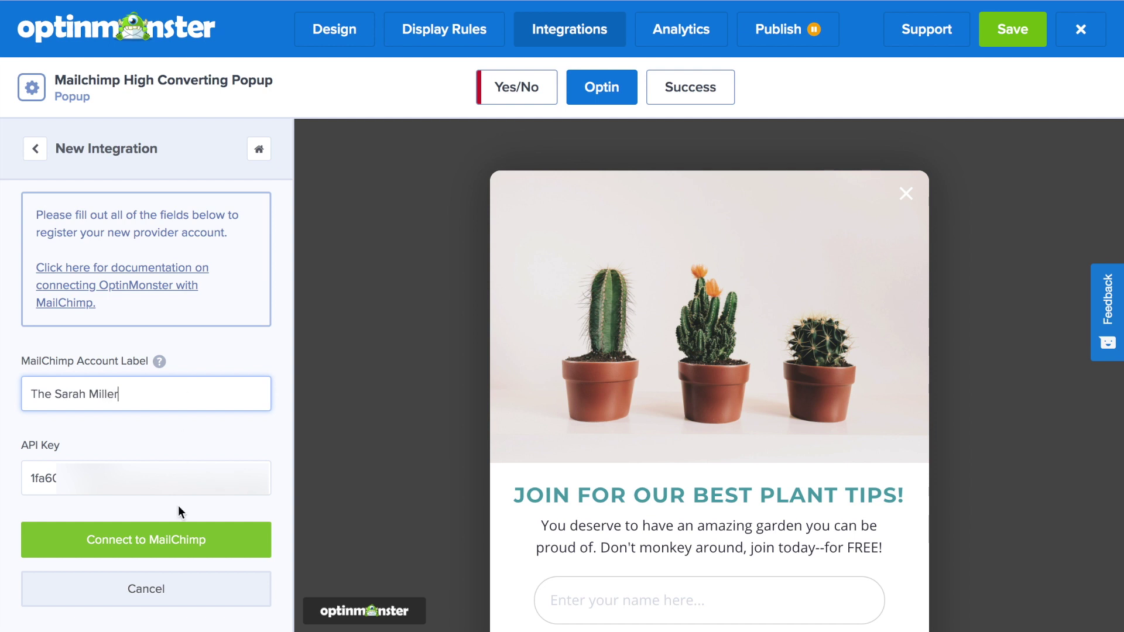
left_click(176, 534)
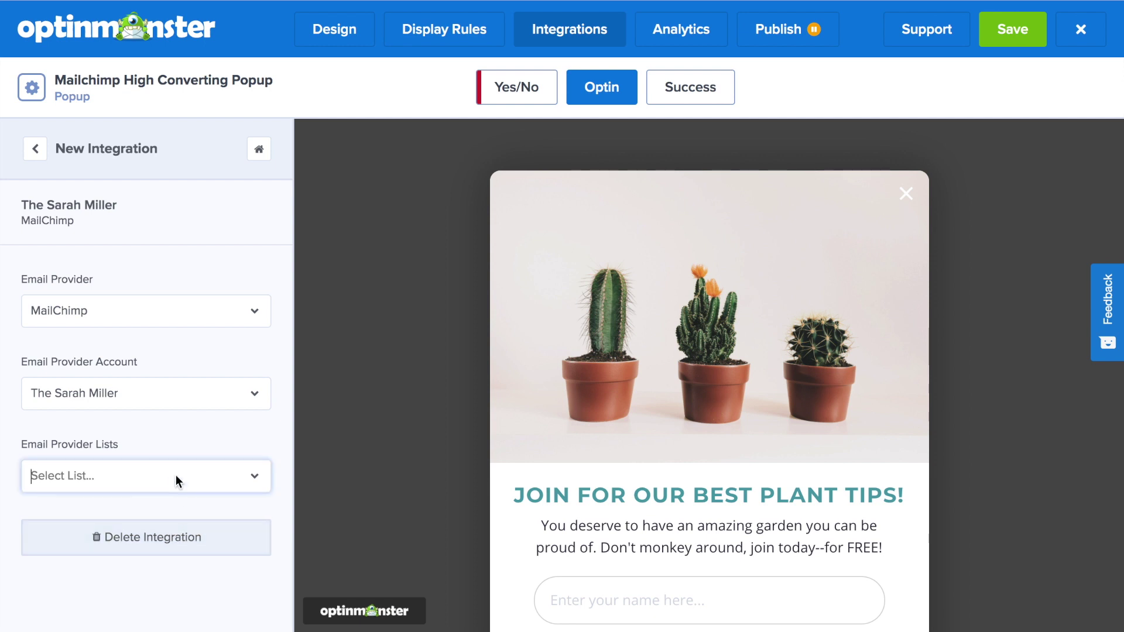
Step: Choose the account's subscriber list under Email Provider Lists and save the campaign
left_click(175, 476)
left_click(165, 509)
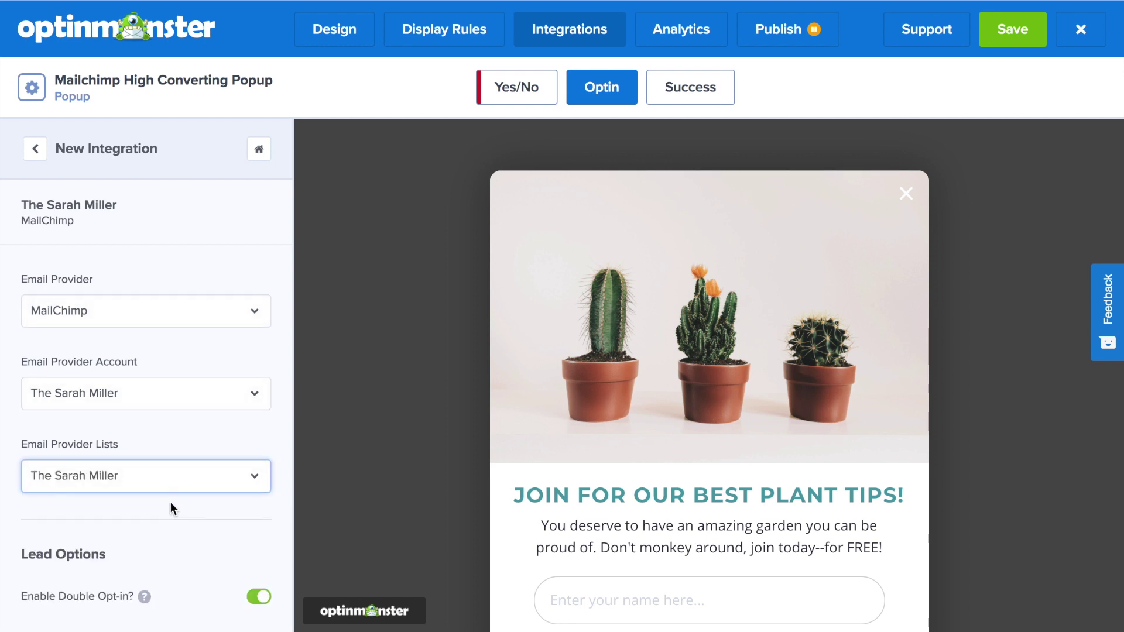
scroll(170, 504, "down", 2)
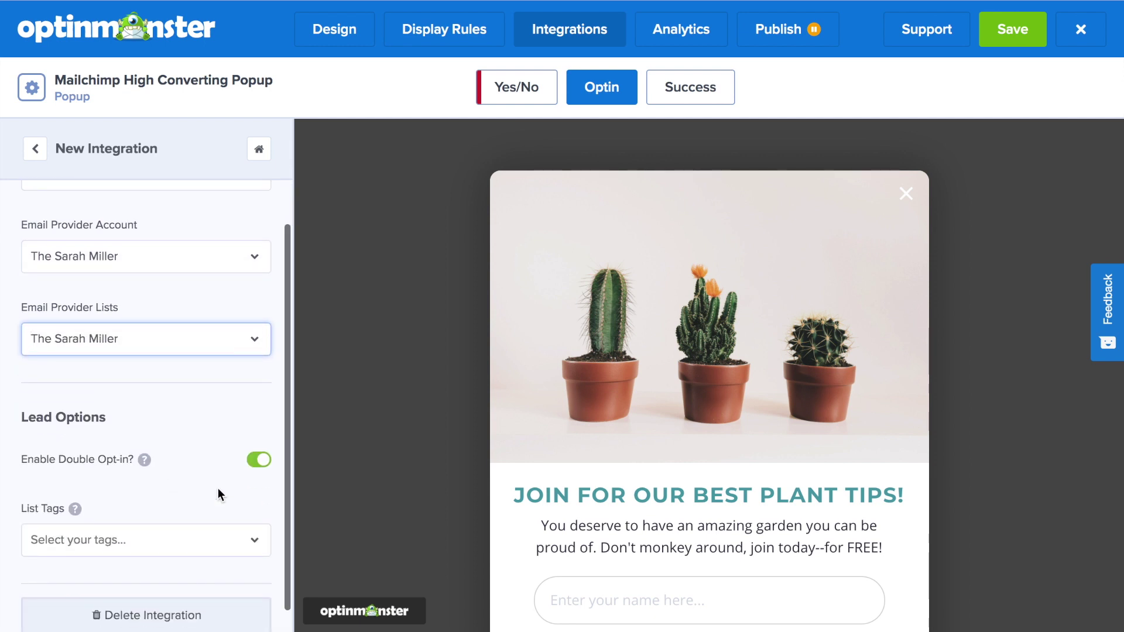
left_click(179, 541)
left_click(180, 538)
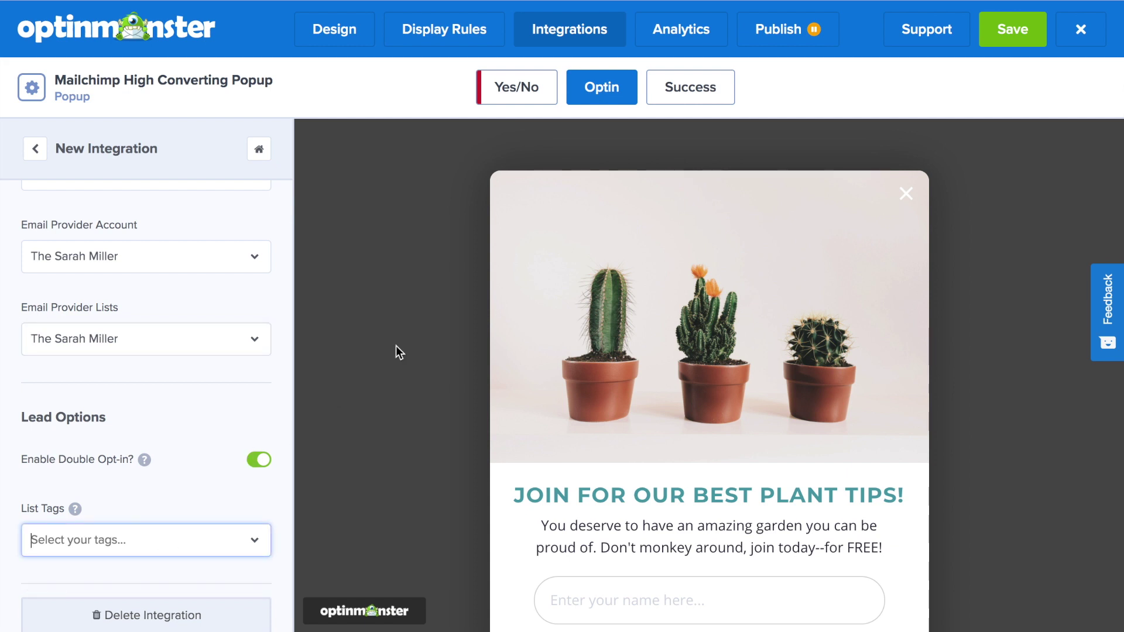
left_click(992, 37)
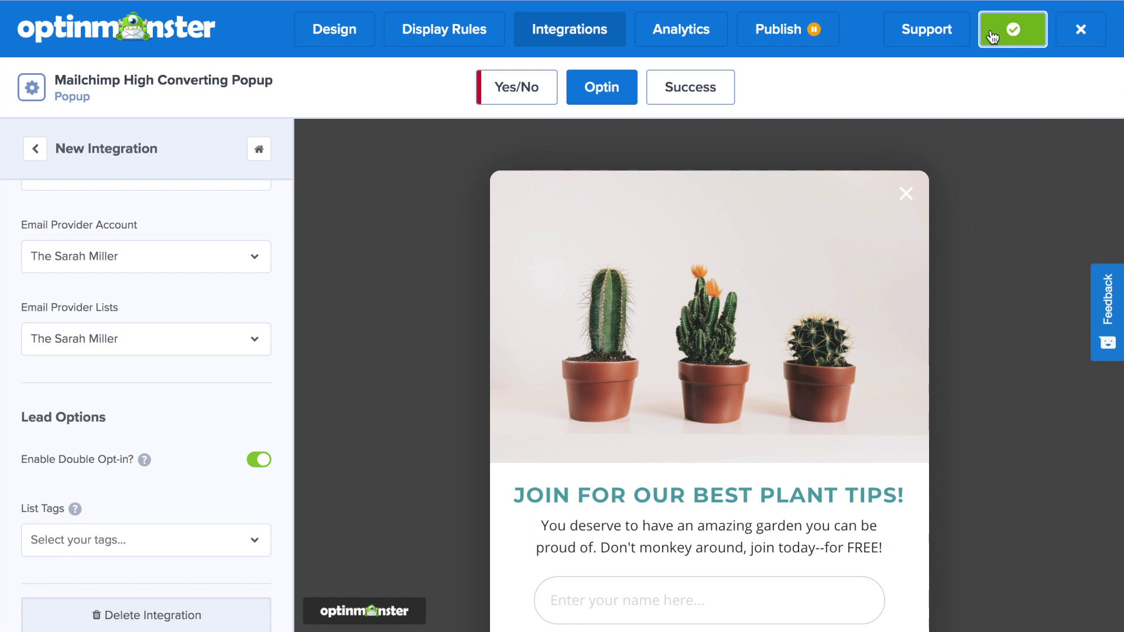
left_click(696, 37)
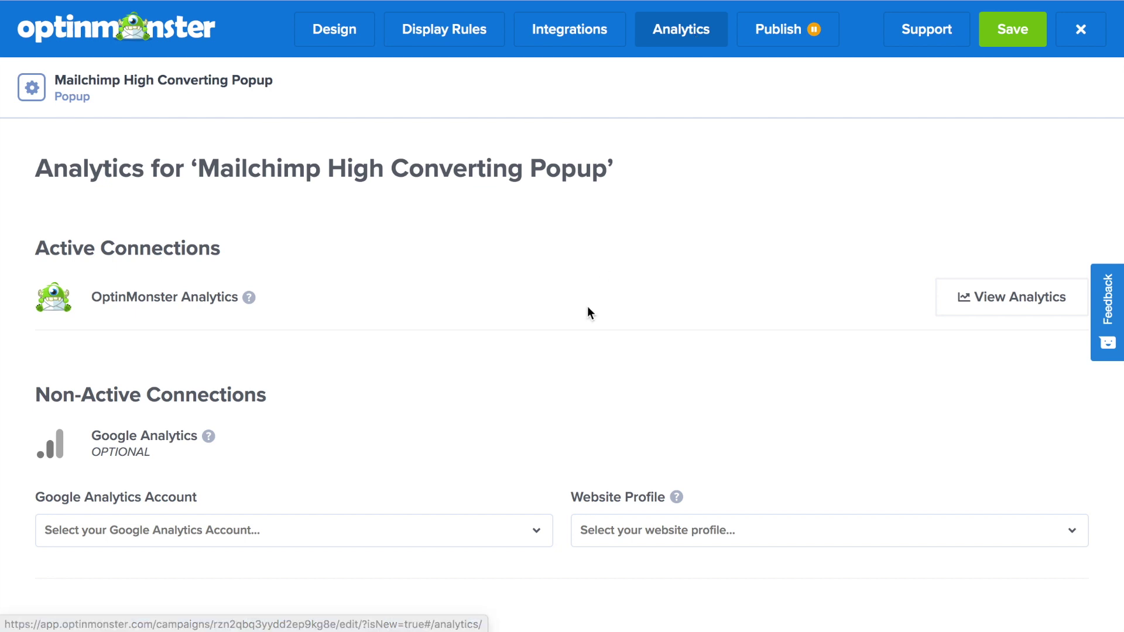
Step: Set the campaign status to LIVE, save it, and preview the popup on the website
left_click(780, 46)
left_click(238, 267)
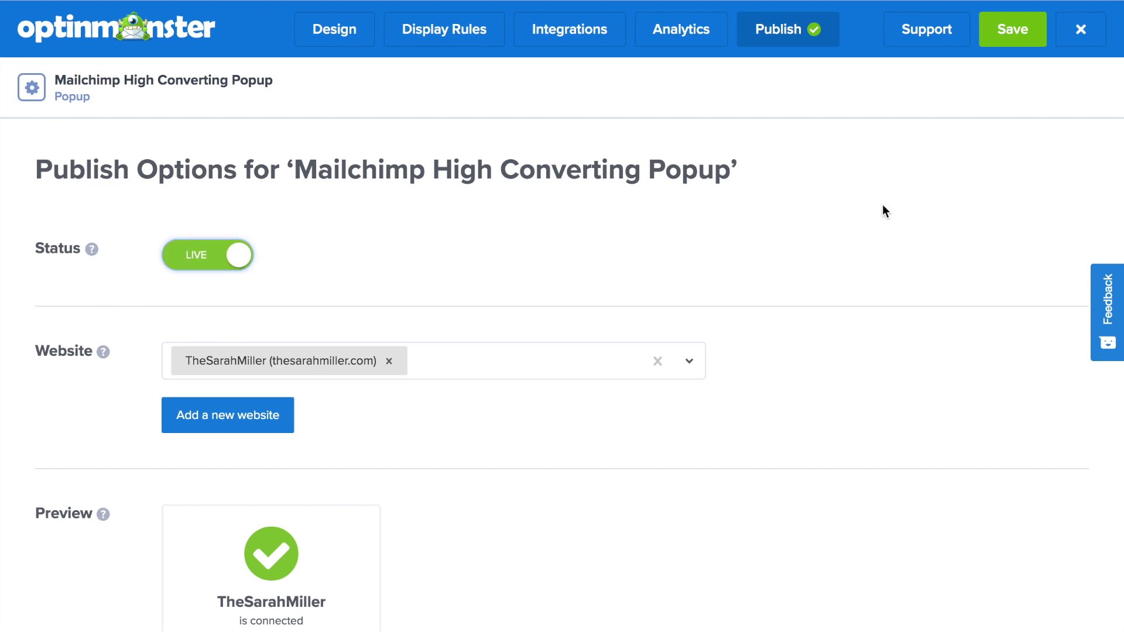
left_click(1003, 45)
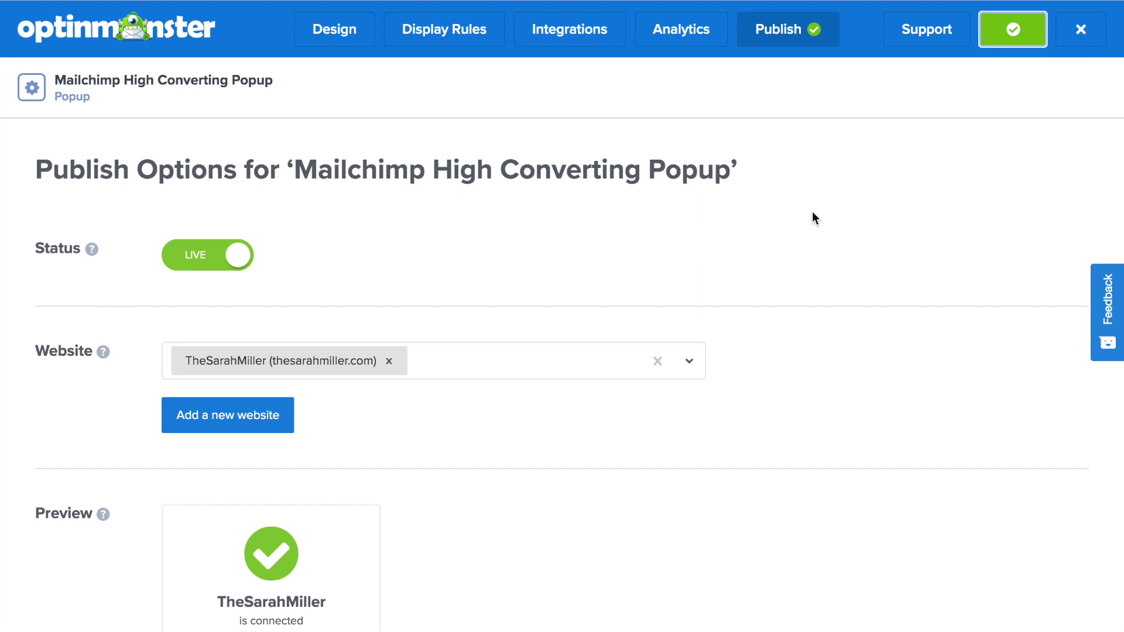
scroll(813, 212, "down", 5)
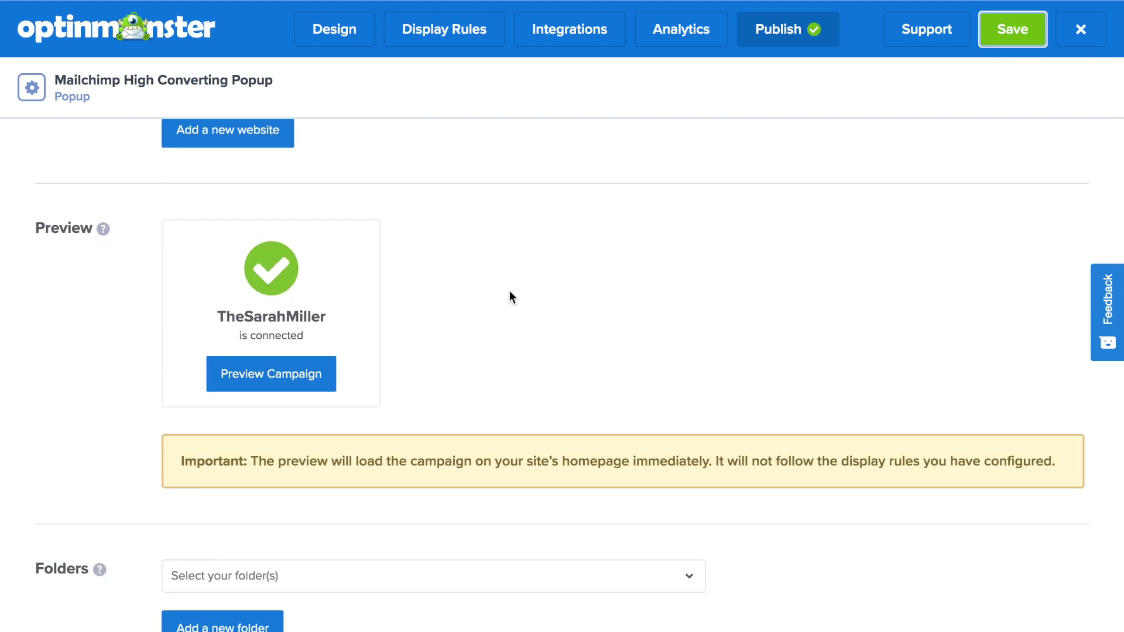
left_click(301, 378)
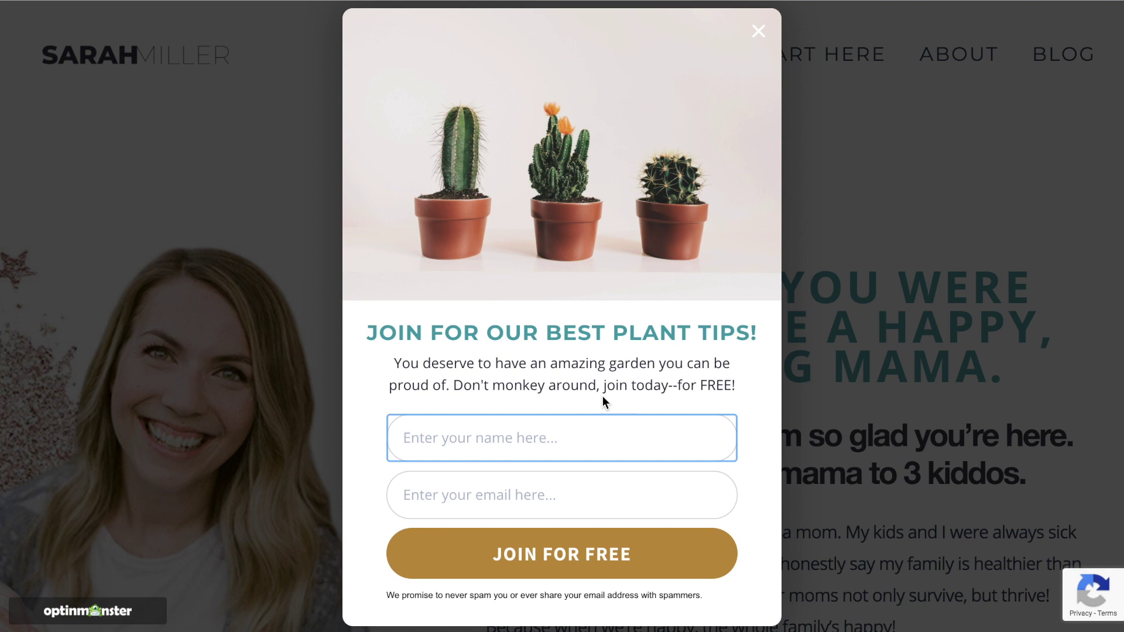